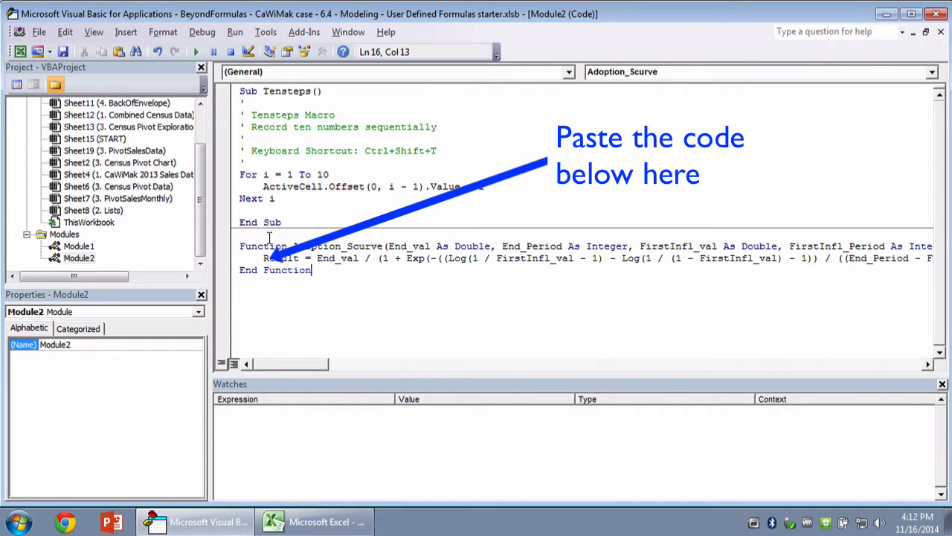
Add the line "Adoption_Scurve = result" just above End Function in the Adoption_Scurve code so the function returns its result.
click(296, 280)
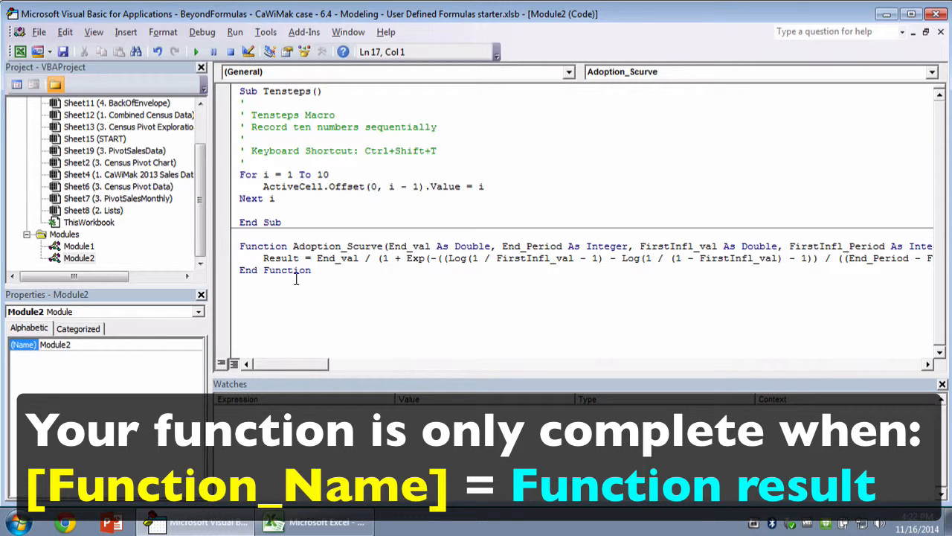
key(Up)
key(Return)
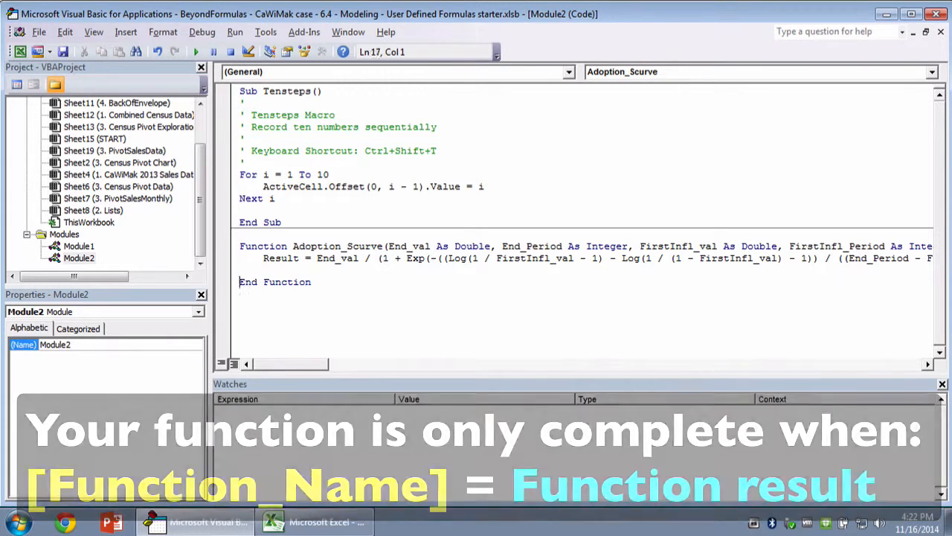
key(Up)
key(Tab)
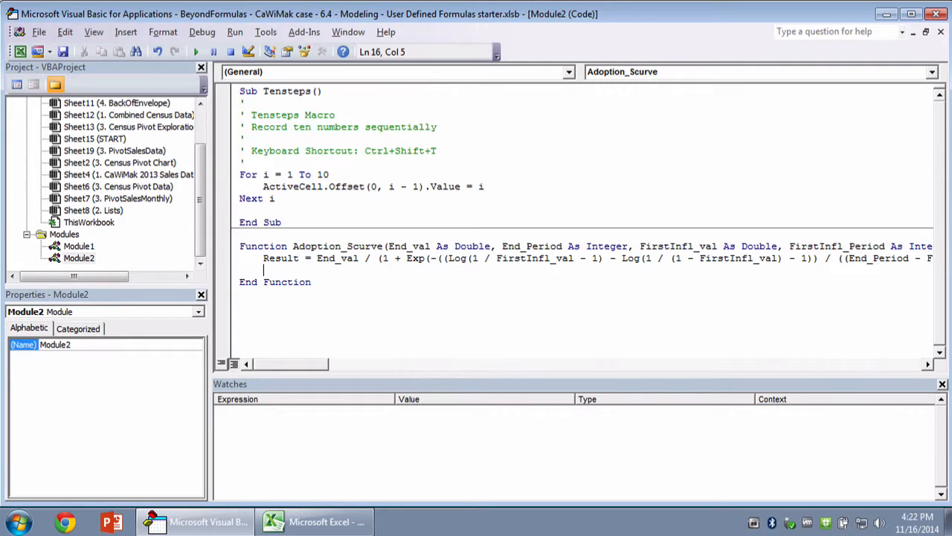
text(adoption_scurve)
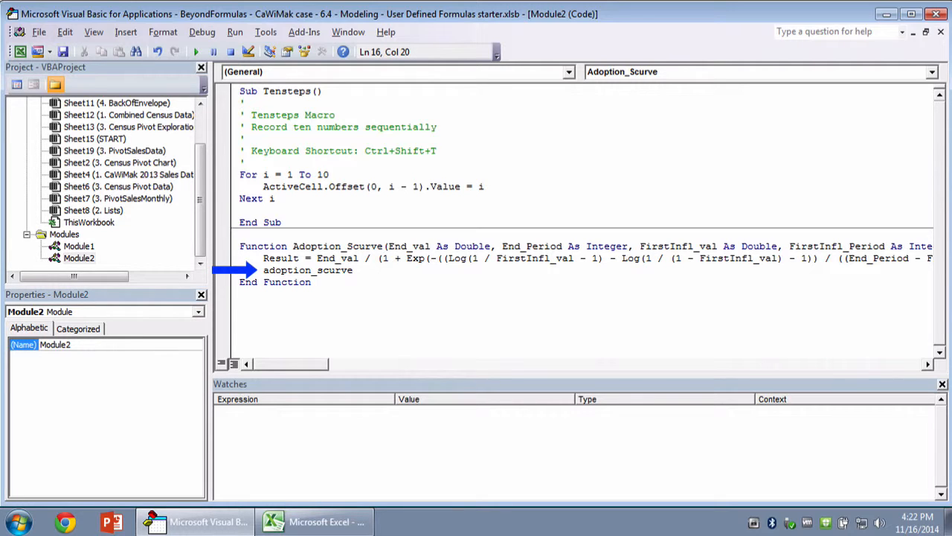
text( = result)
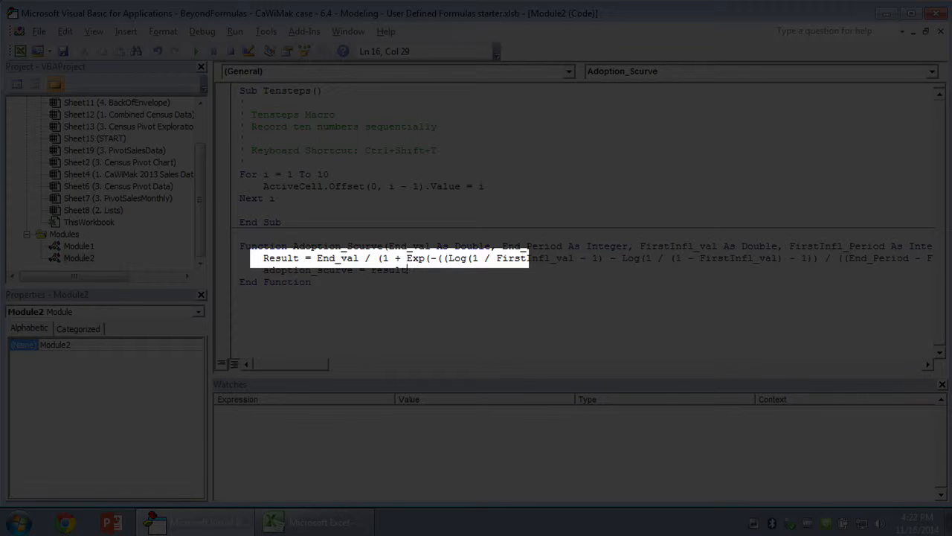
click(328, 301)
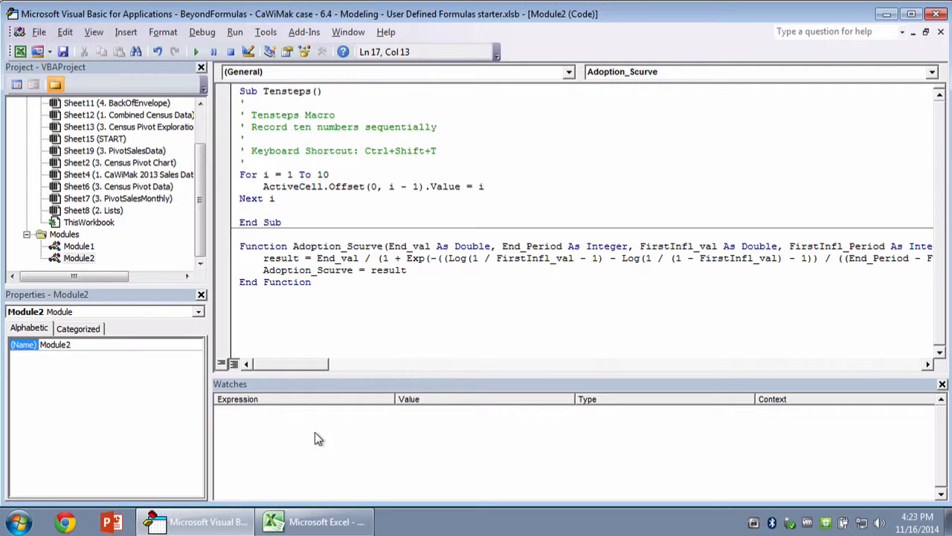
Switch to the Excel workbook and start an Adoption_Scurve formula in G38 with D32 and C32 as its first two arguments.
click(320, 521)
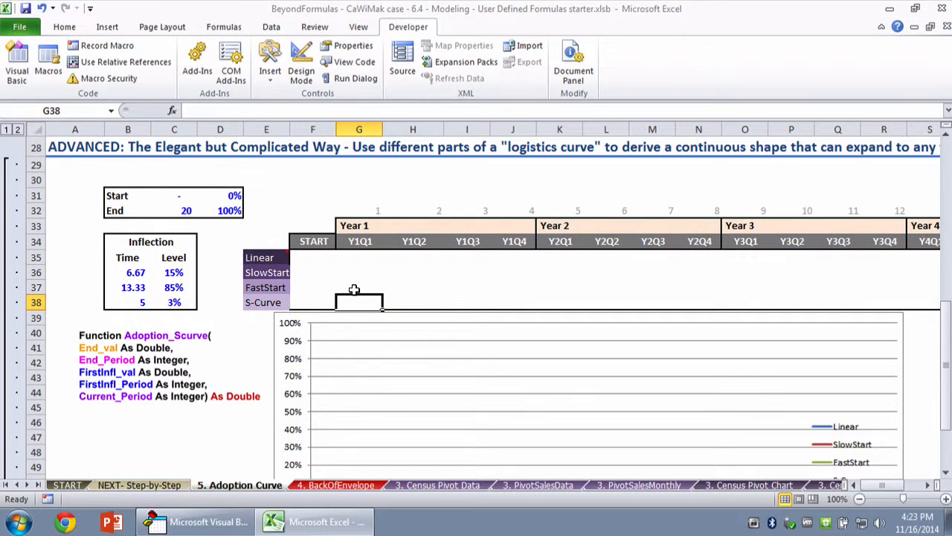
text(=adop)
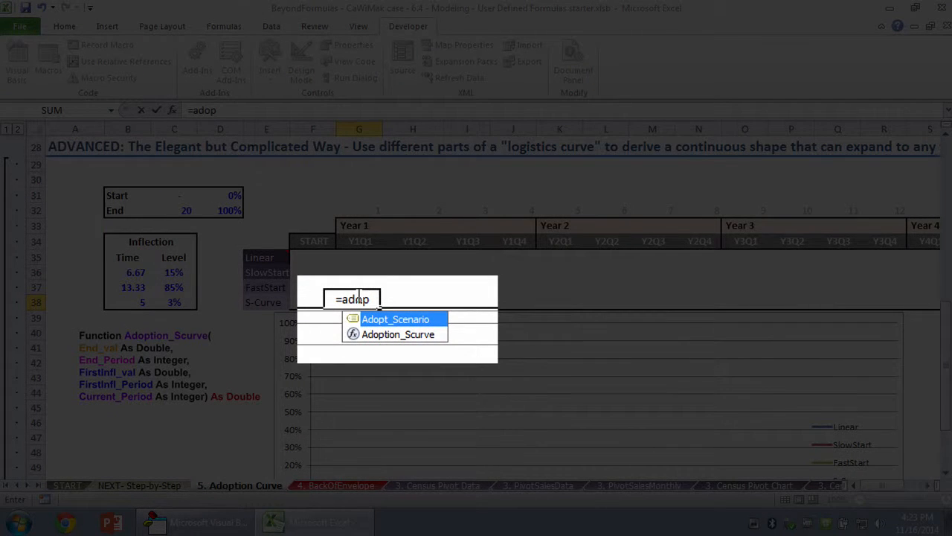
key(Down)
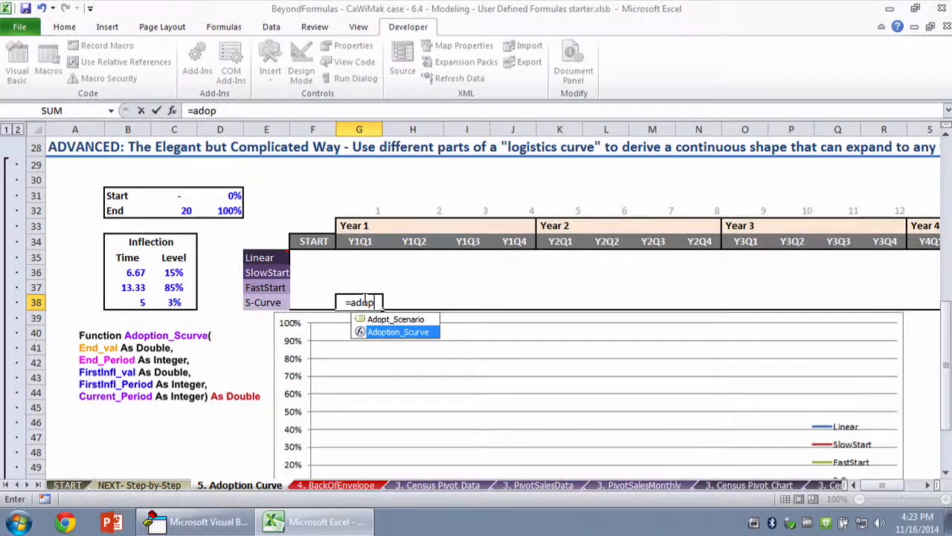
key(Tab)
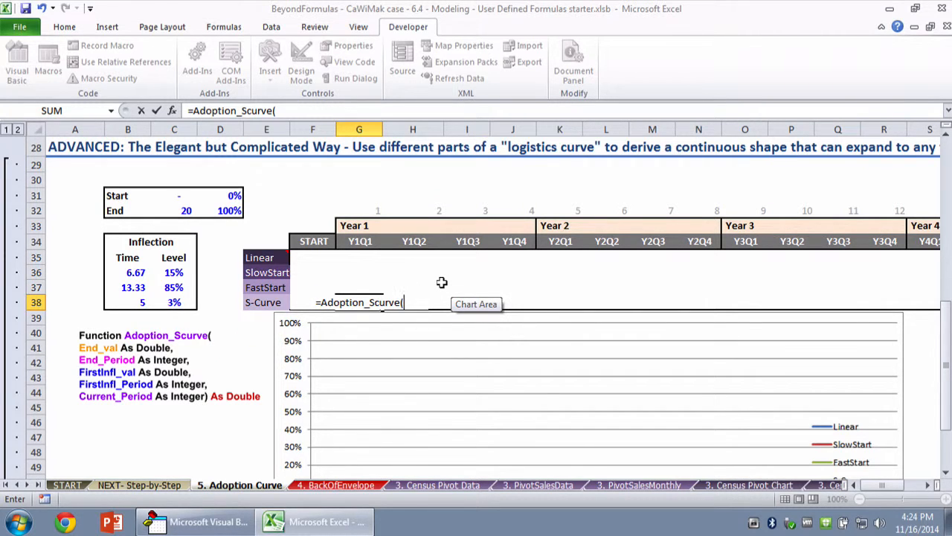
click(218, 202)
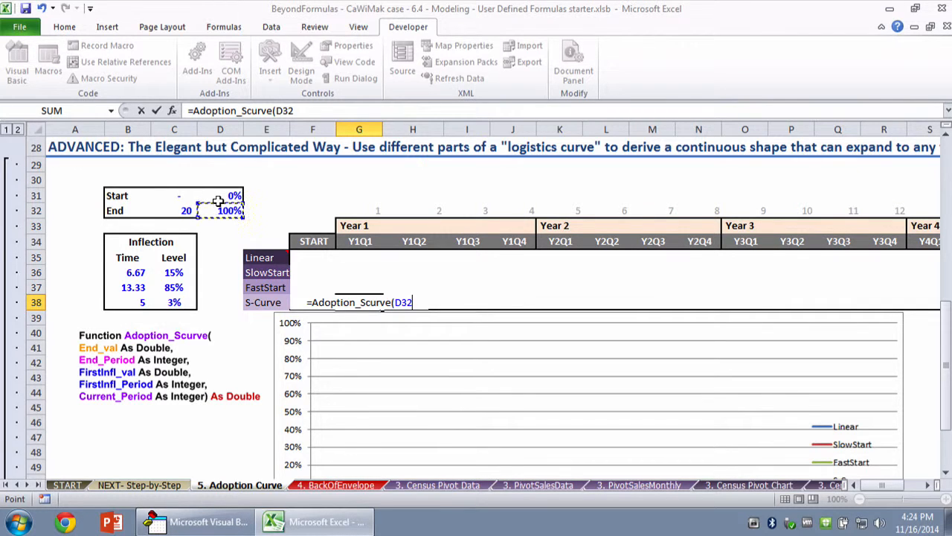
text(,)
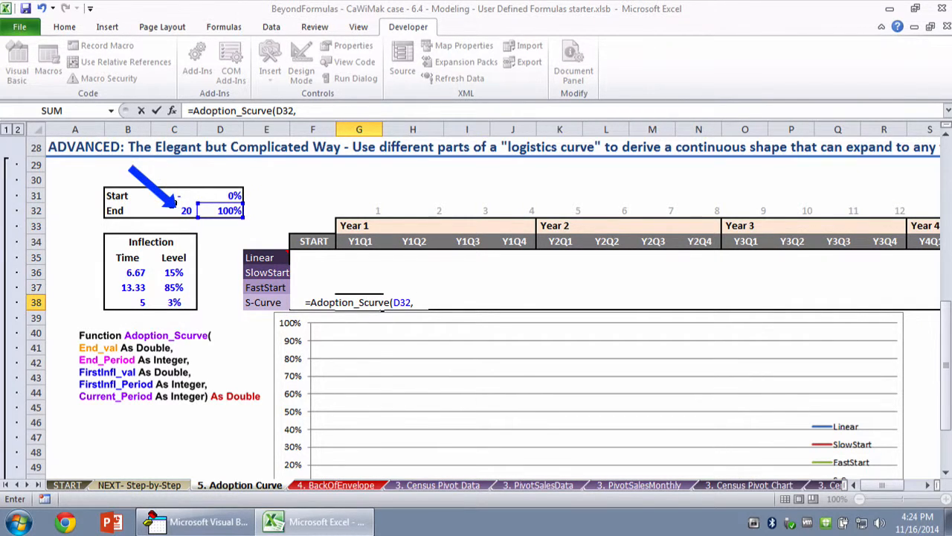
click(178, 209)
text(,)
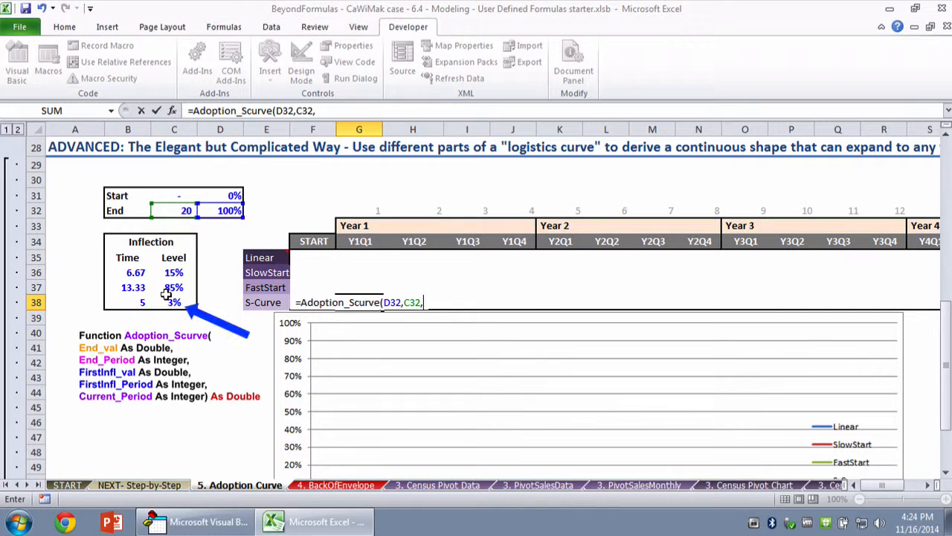
Complete the Adoption_Scurve formula with C38, B38 and G32 as the remaining arguments and close the parenthesis.
click(176, 298)
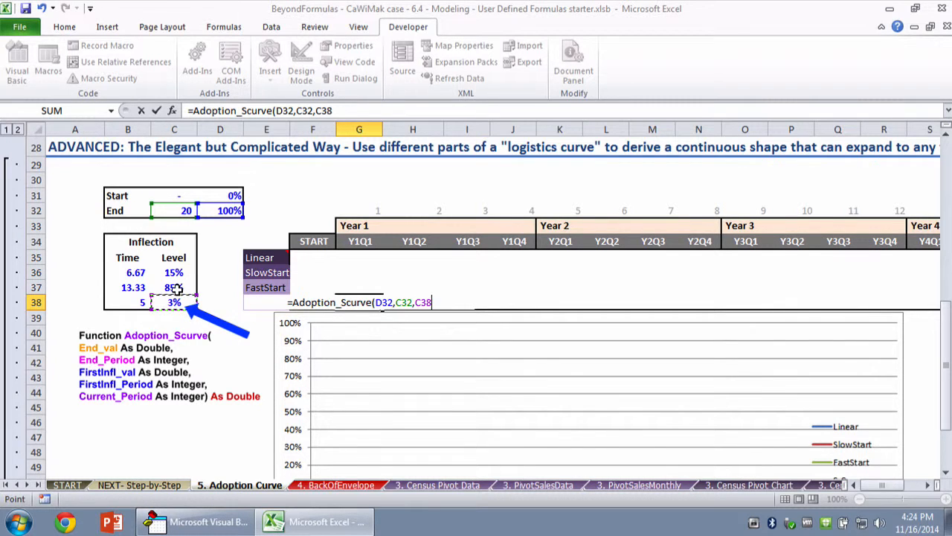
text(,)
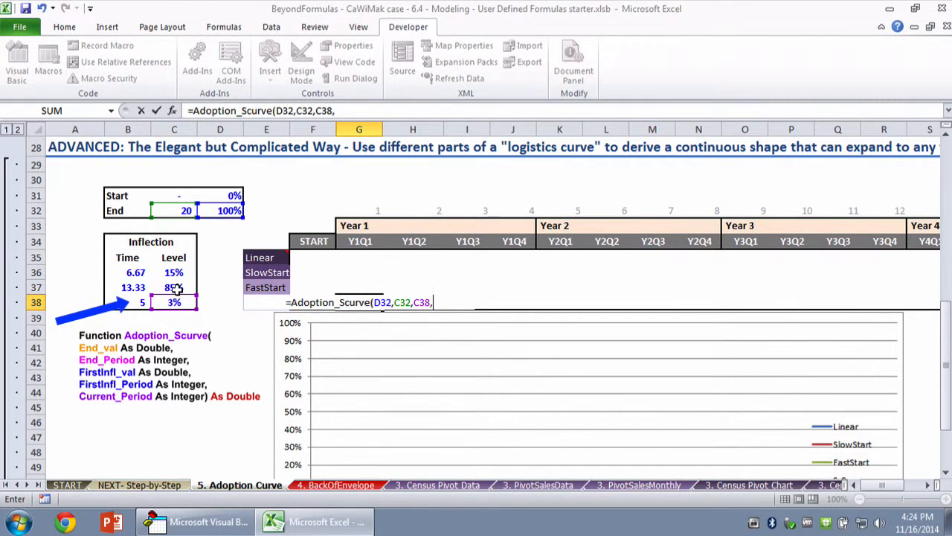
click(125, 298)
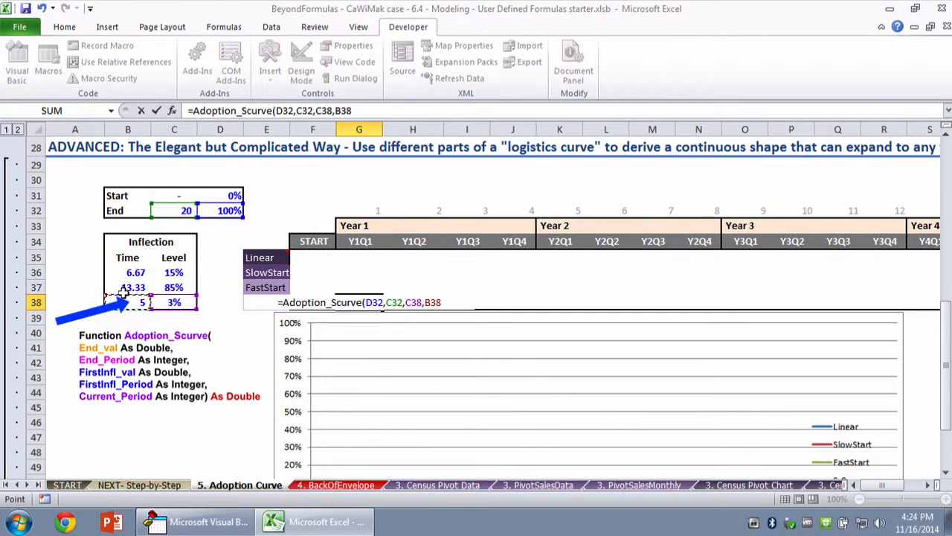
text(,)
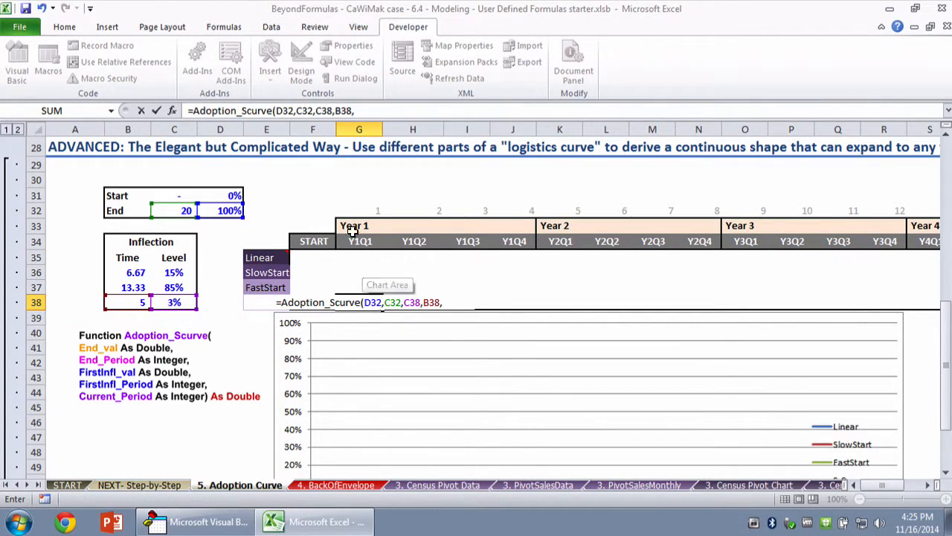
click(353, 202)
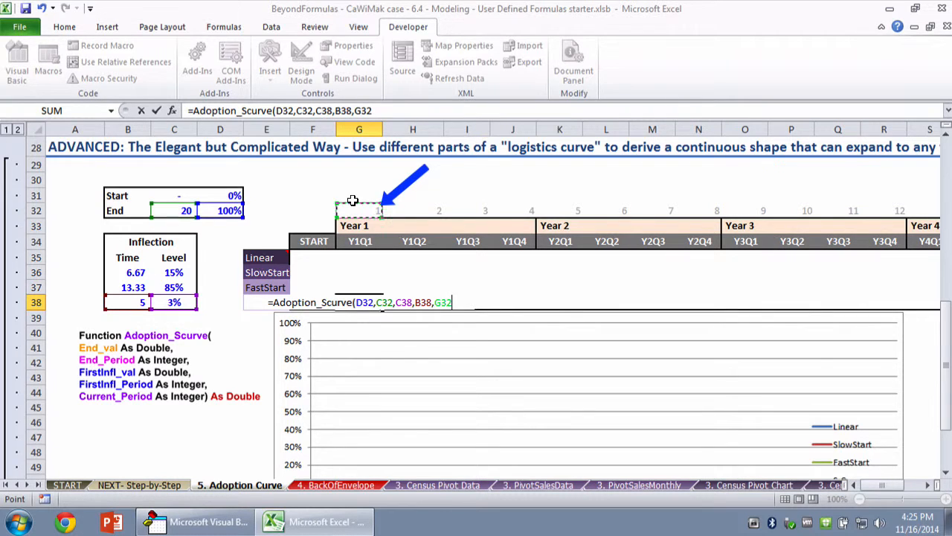
text())
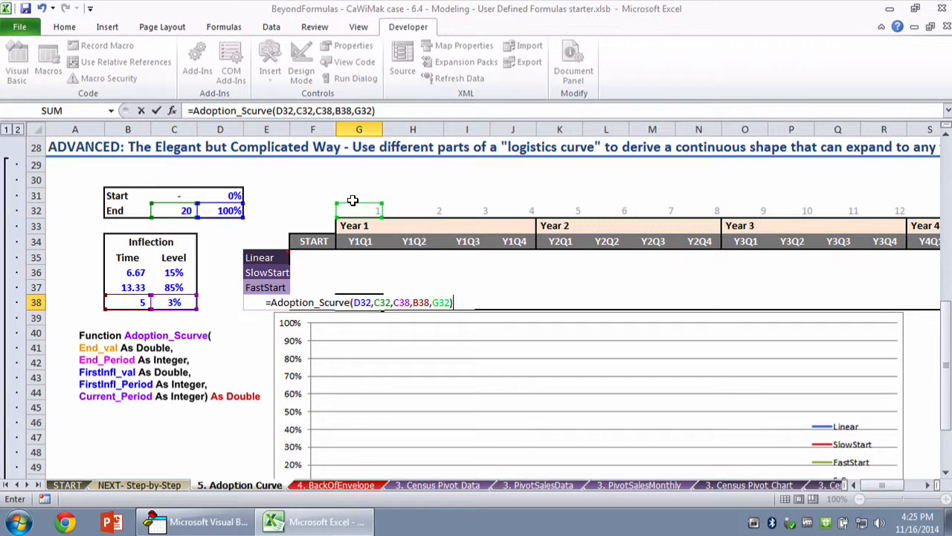
Make the D32 and C32 references in the formula fully absolute as $D$32 and $C$32.
click(287, 110)
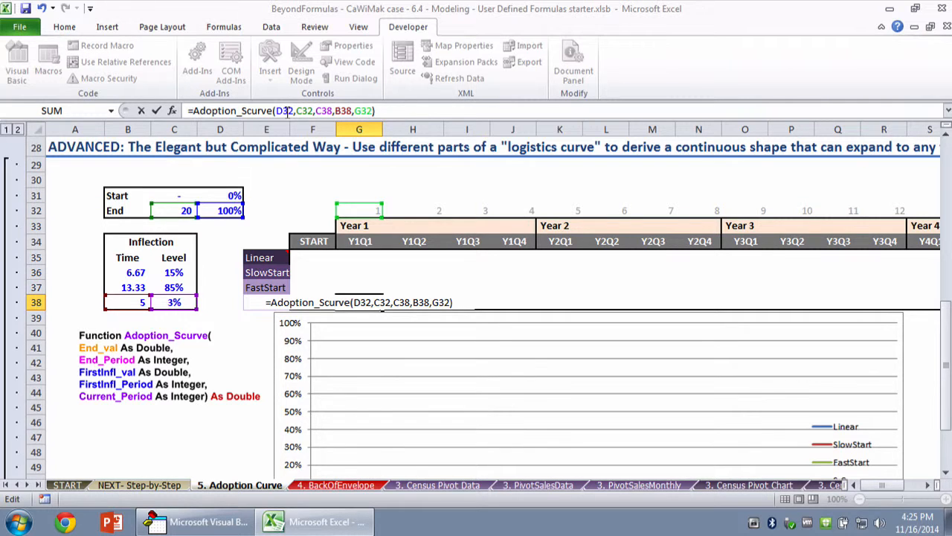
key(F4)
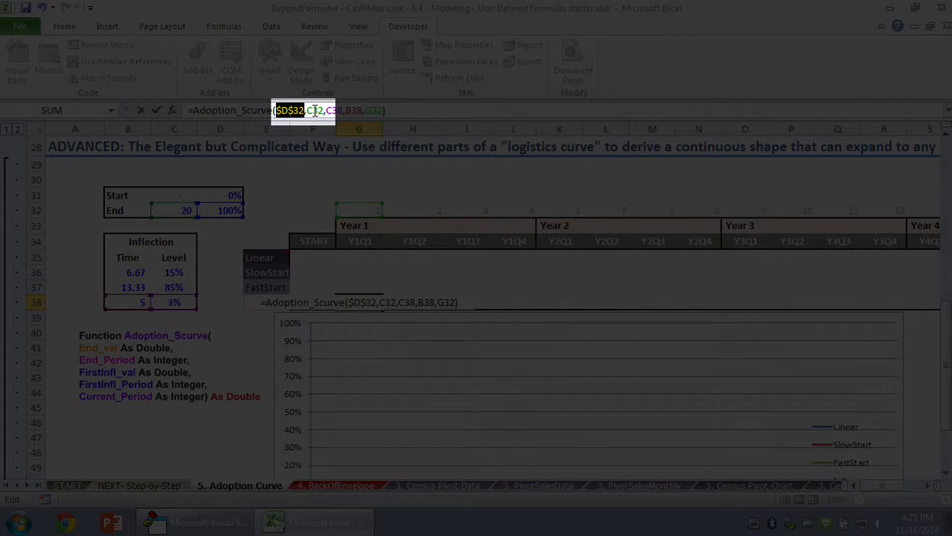
click(314, 110)
key(F4)
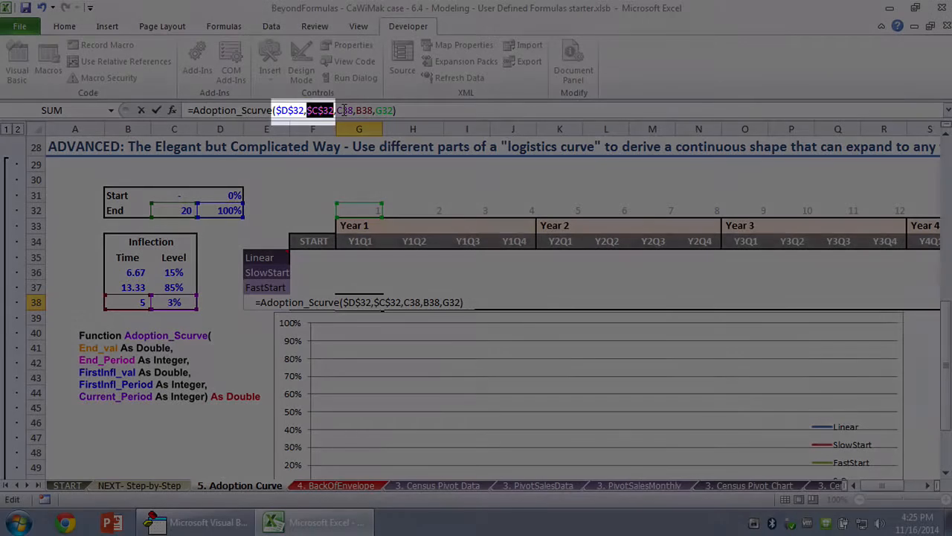
Lock only the column of the two inflection references in the formula, giving $C38 and $B38.
click(344, 111)
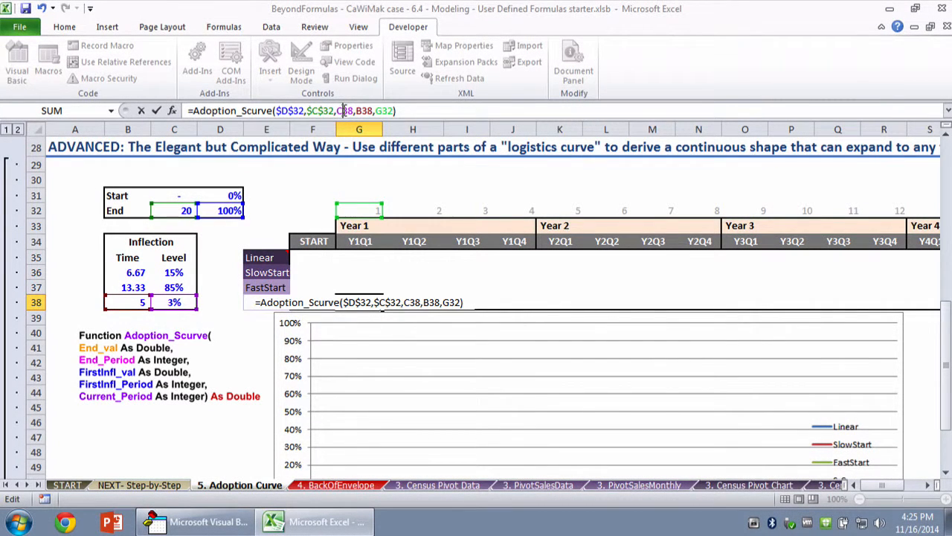
key(F4)
key(F4)
key(F4)
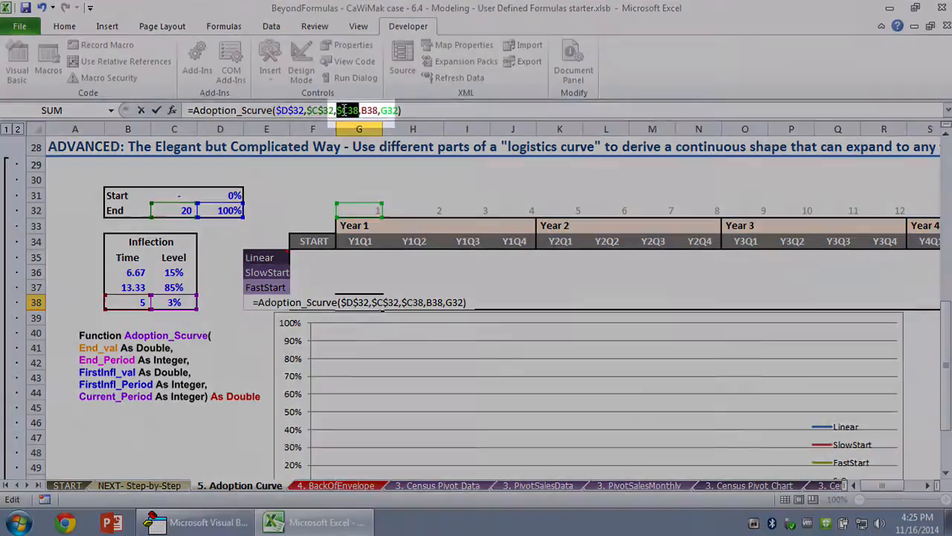
click(370, 111)
key(F4)
key(F4)
key(F4)
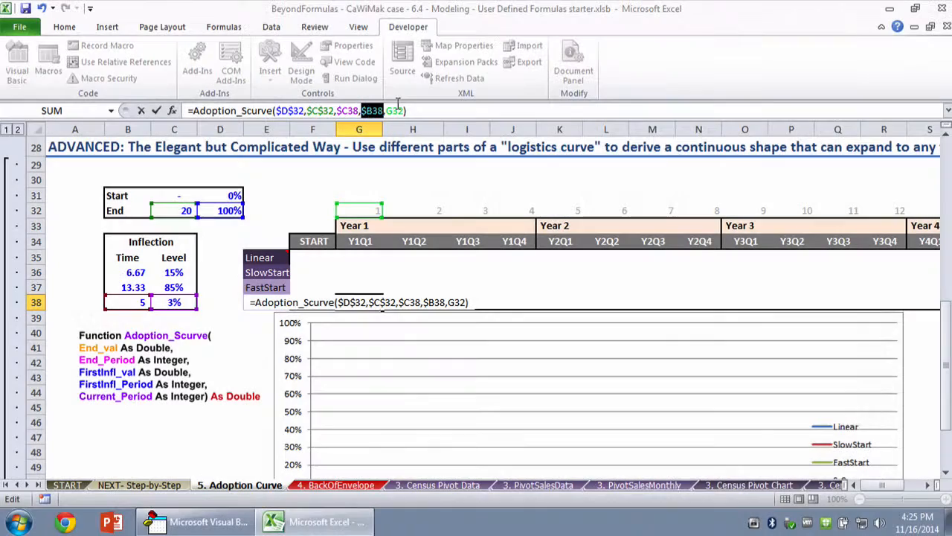
Lock only the row of the current-period reference as G$32 and enter the formula.
click(394, 110)
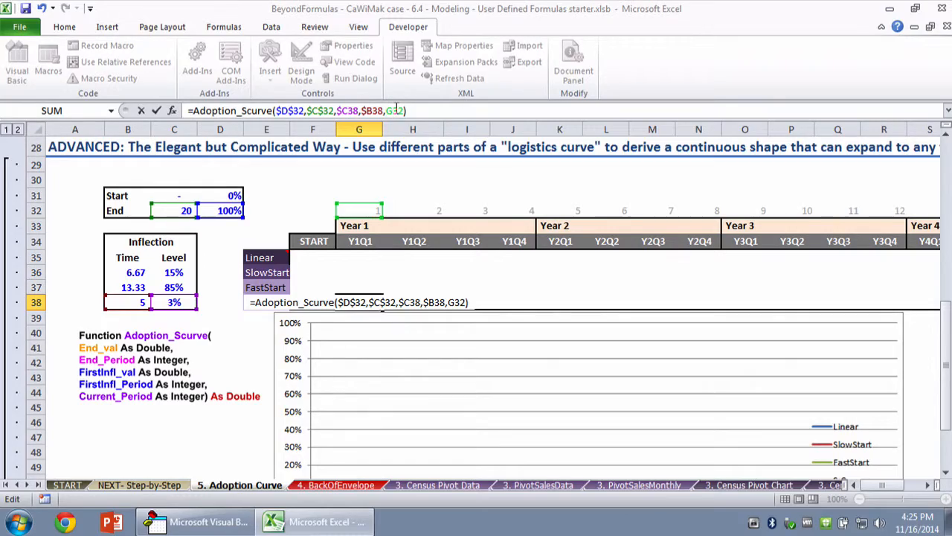
key(F4)
key(F4)
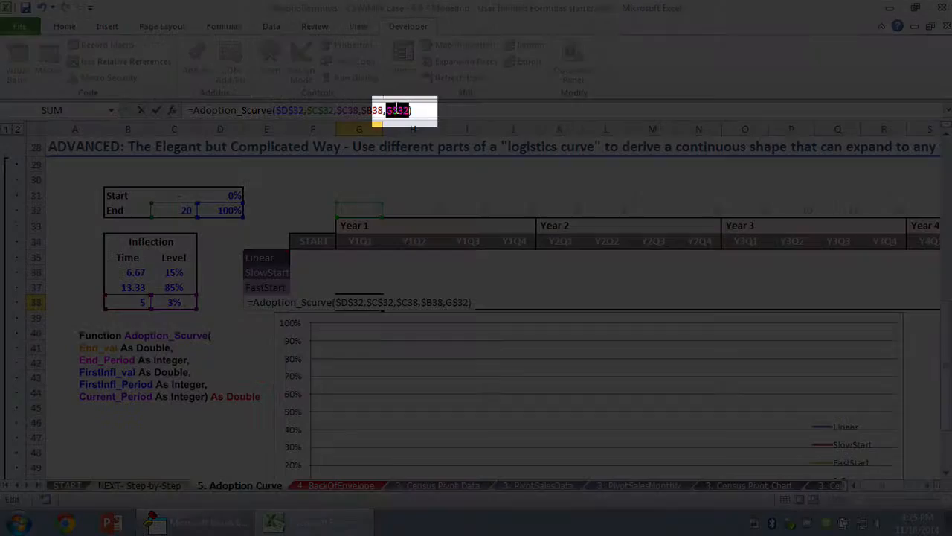
key(Return)
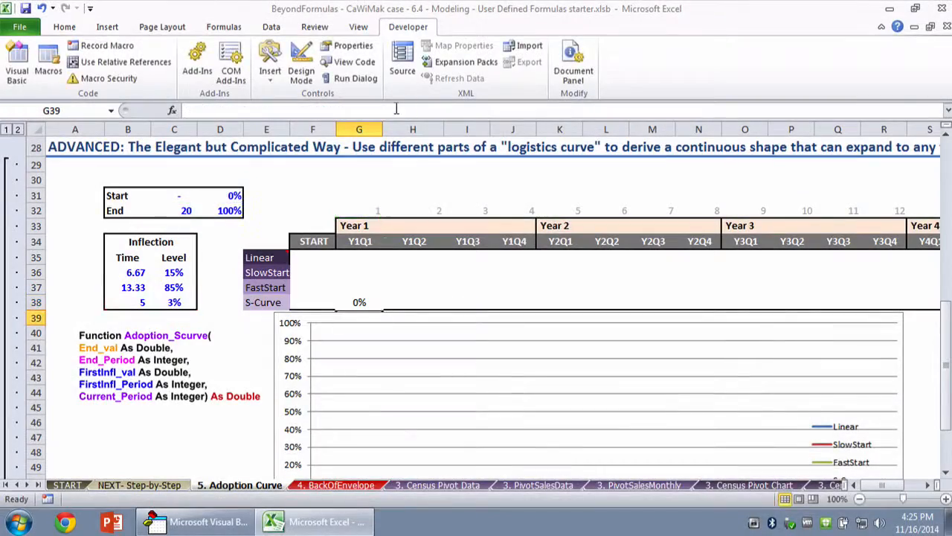
Copy the S-Curve formula in G38 across the next 19 cells of row 38 and view the plotted curve.
key(Up)
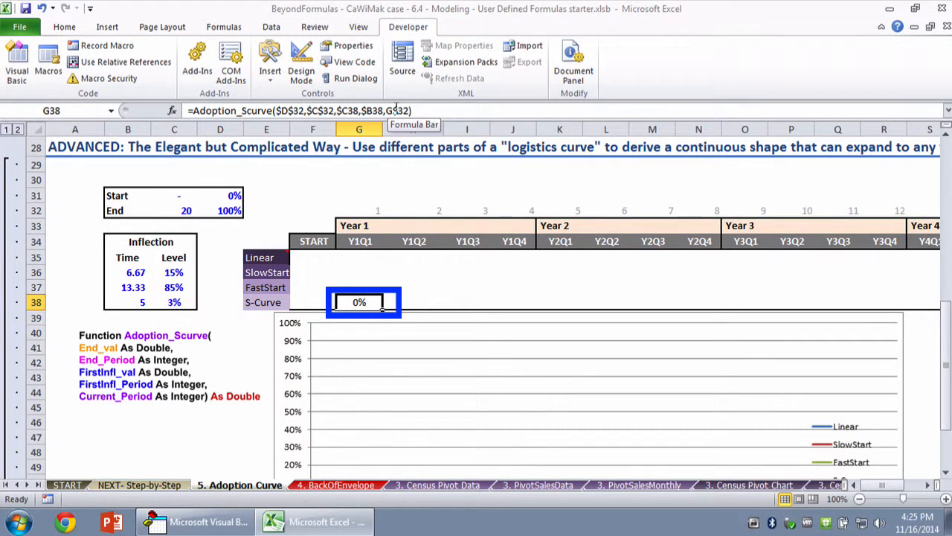
key(ctrl+c)
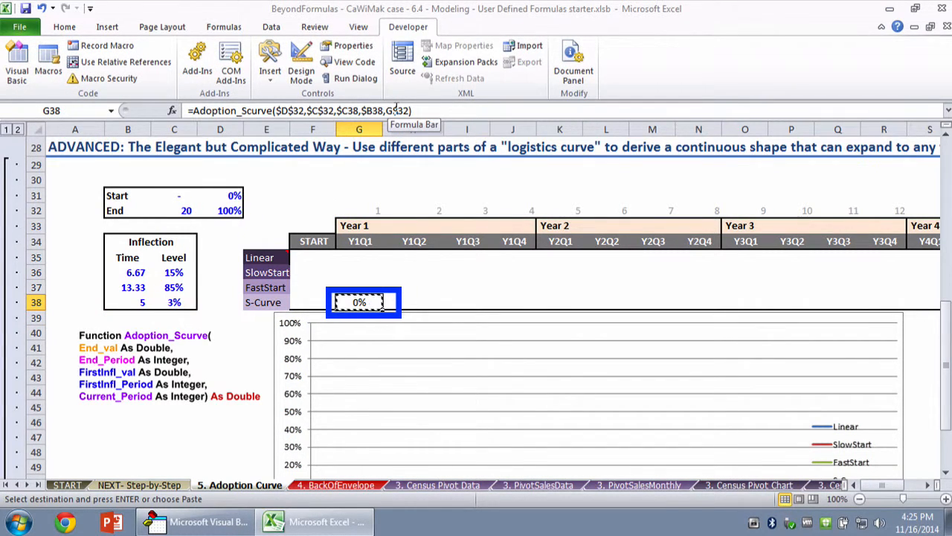
key(shift+Right)
key(shift+Right)
key(shift+Right)
key(shift+Right)
key(shift+Right)
key(shift+Right)
key(shift+Right)
key(shift+Right)
key(shift+Right)
key(shift+Right)
key(shift+Right)
key(shift+Right)
key(shift+Right)
key(shift+Right)
key(shift+Right)
key(shift+Right)
key(shift+Right)
key(shift+Right)
key(shift+Right)
key(ctrl+v)
key(ctrl+BackSpace)
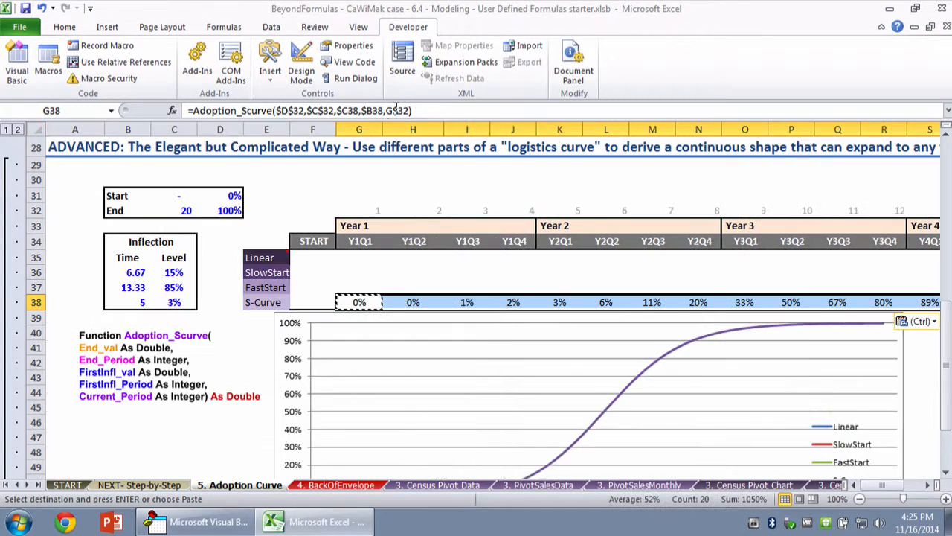
click(492, 272)
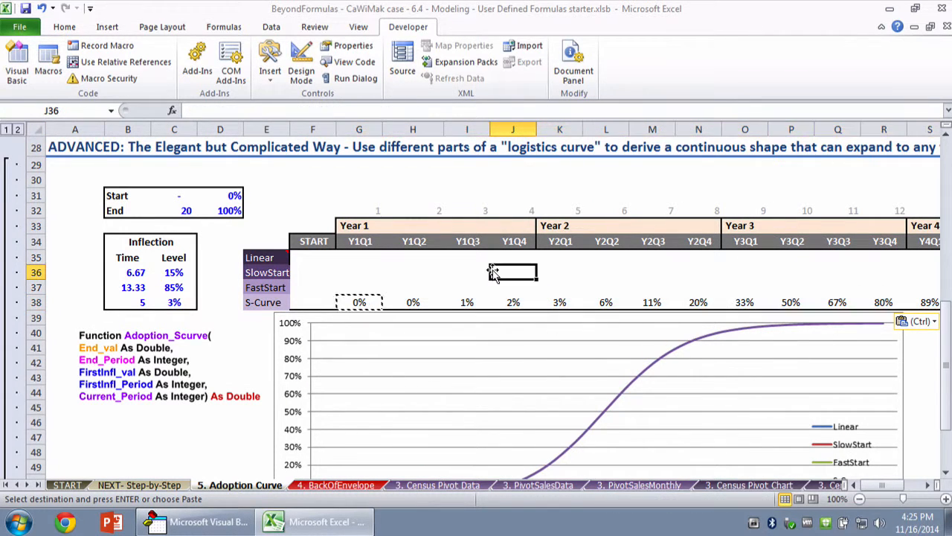
scroll(499, 283, down, 1)
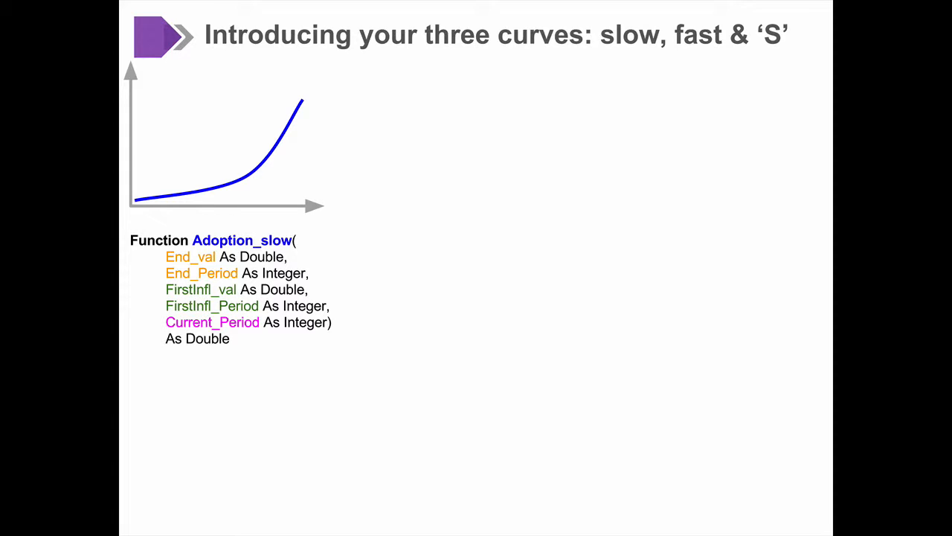
key(Right)
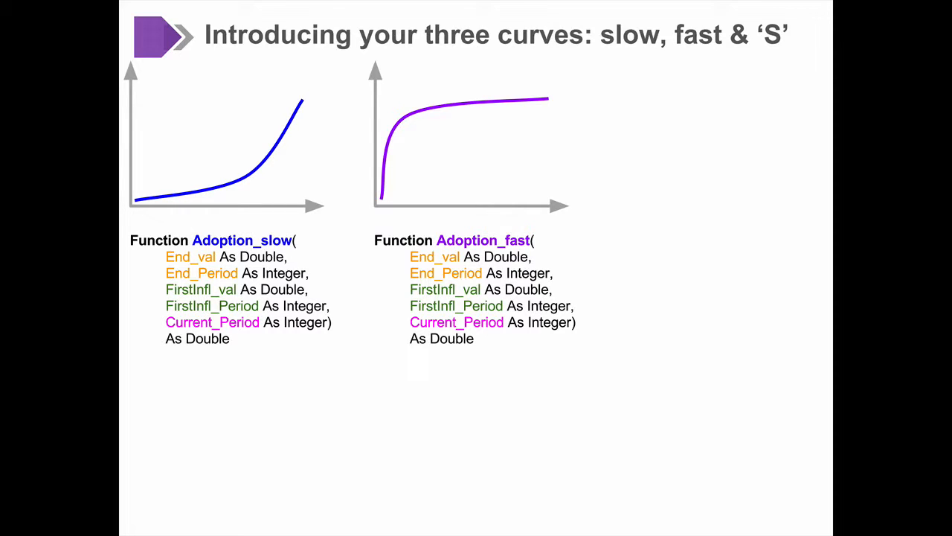
key(Right)
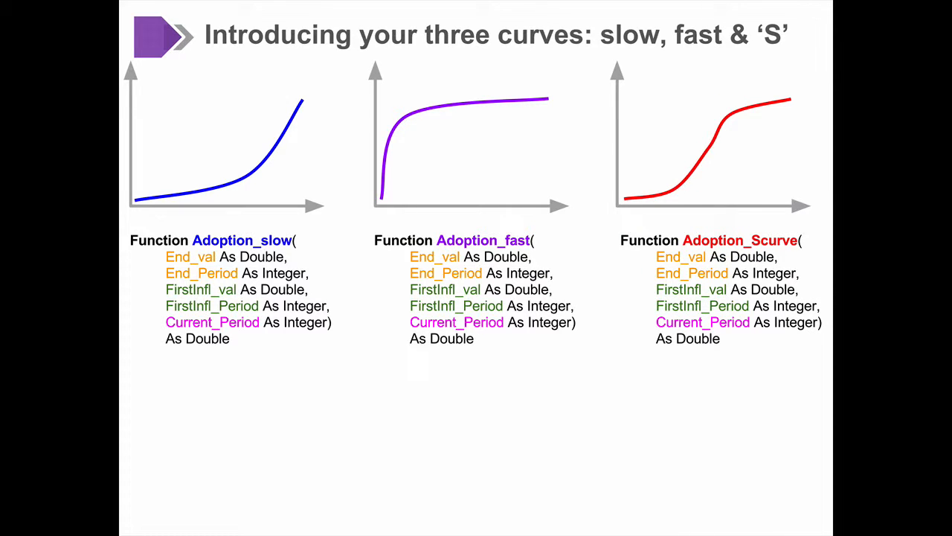
key(Right)
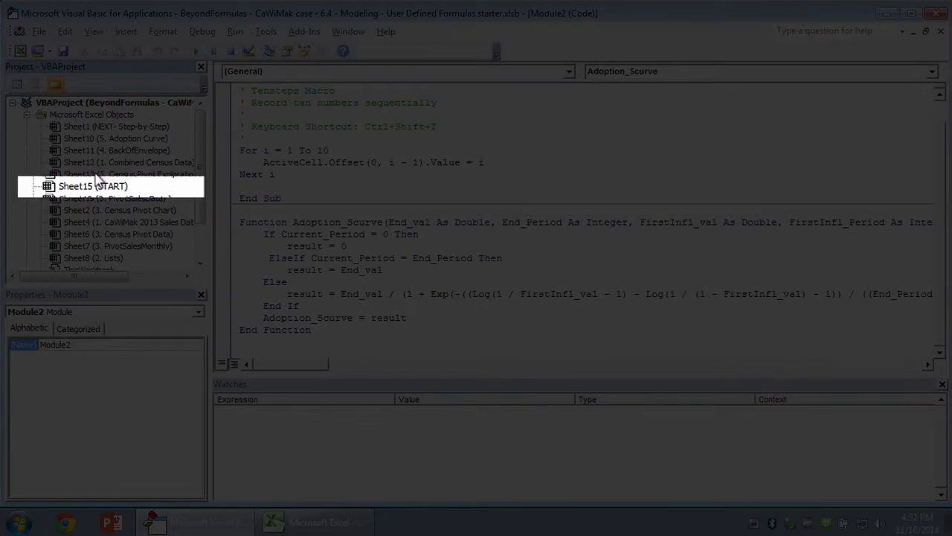
Copy the three adoption functions from the START sheet's code and paste them over the Adoption_Scurve function in Module2.
click(100, 182)
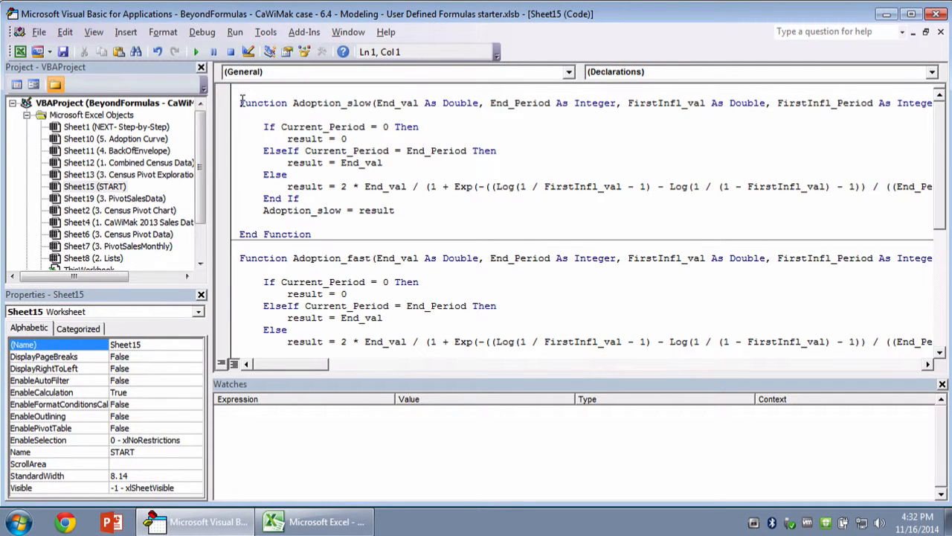
drag(240, 103, 330, 311)
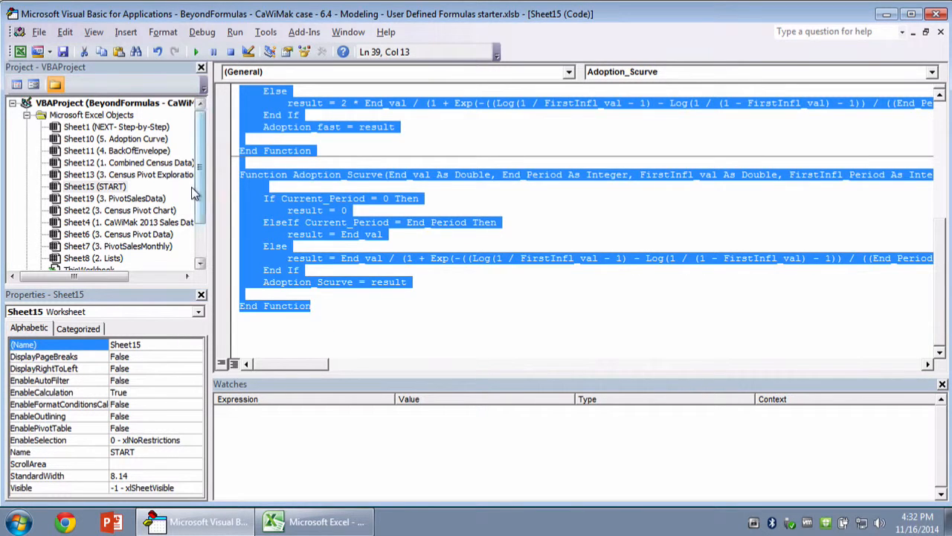
click(201, 255)
double_click(79, 259)
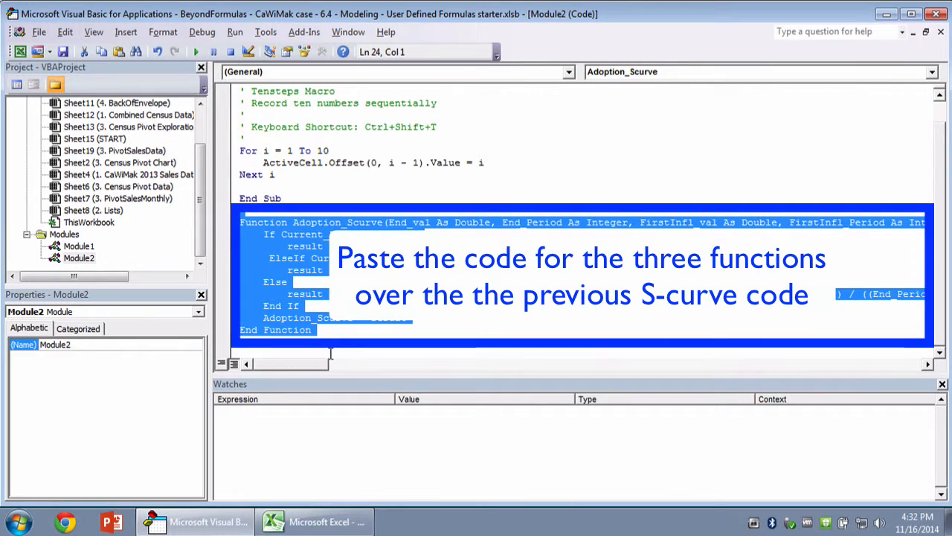
key(ctrl+v)
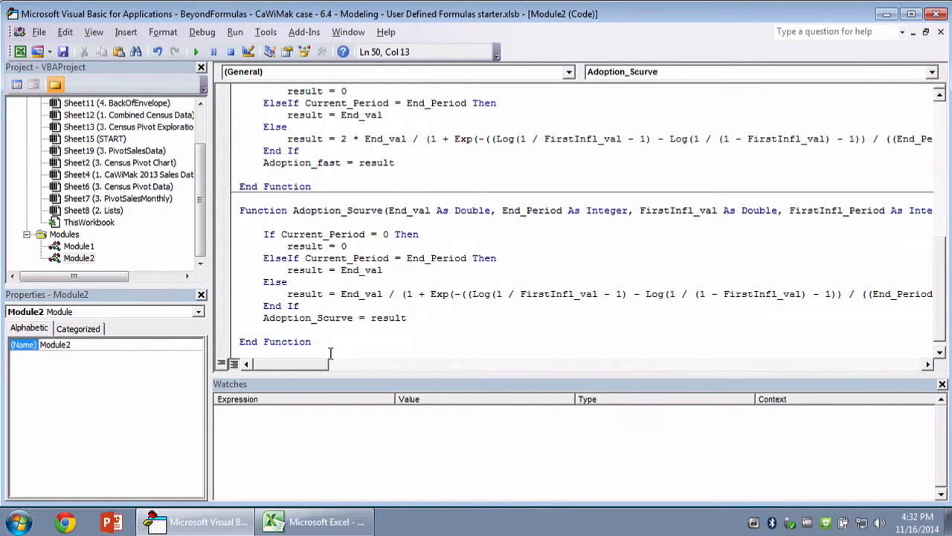
click(353, 283)
scroll(354, 282, up, 5)
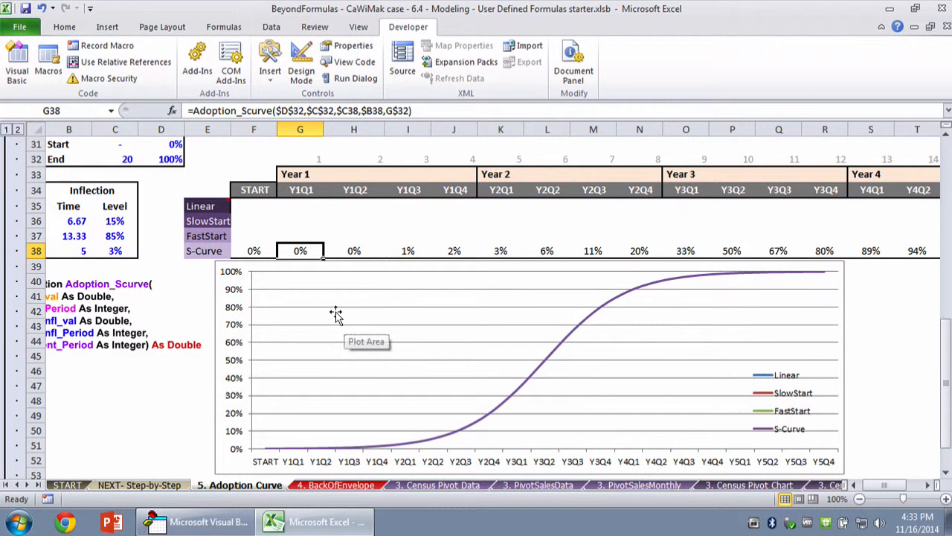
Begin a formula with the Adoption_fast function in the FastStart row's Y1Q1 cell, G37.
key(Up)
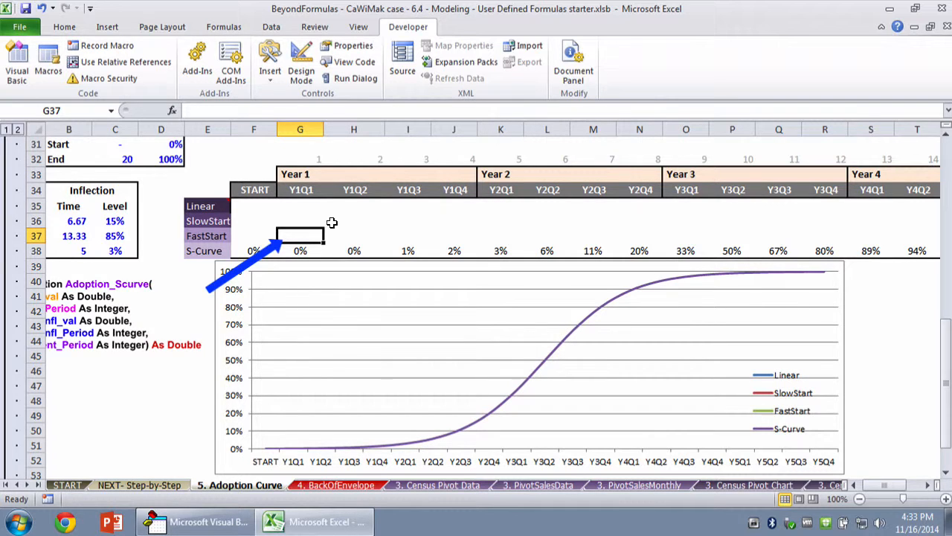
text(-)
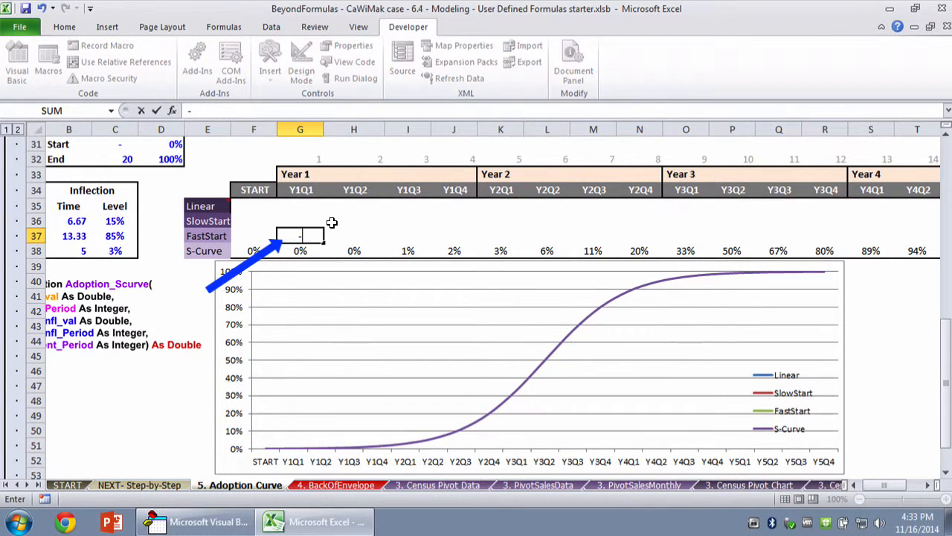
text(adop)
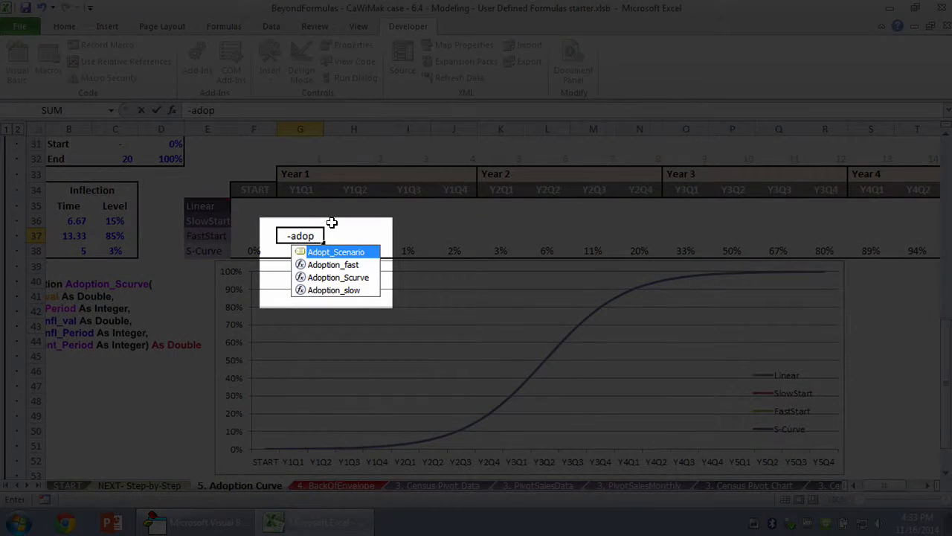
key(Down)
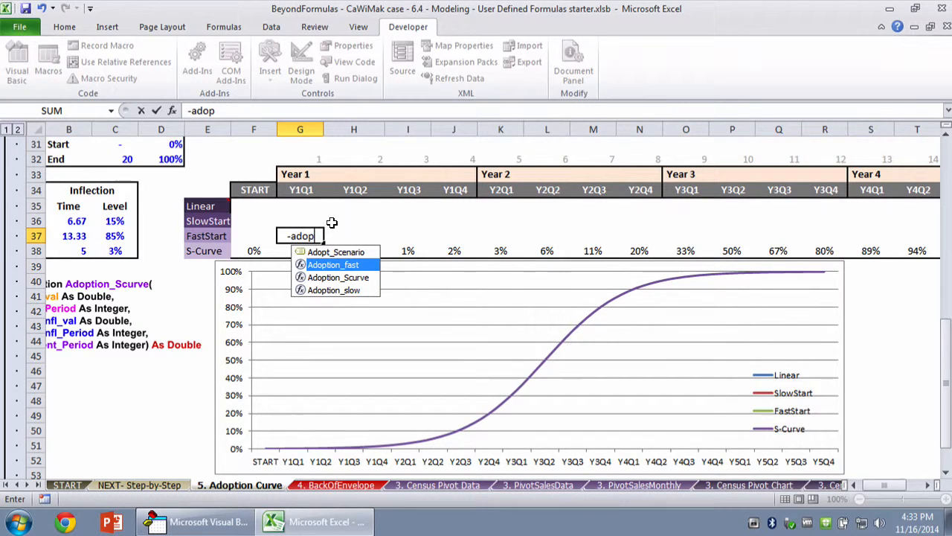
key(Tab)
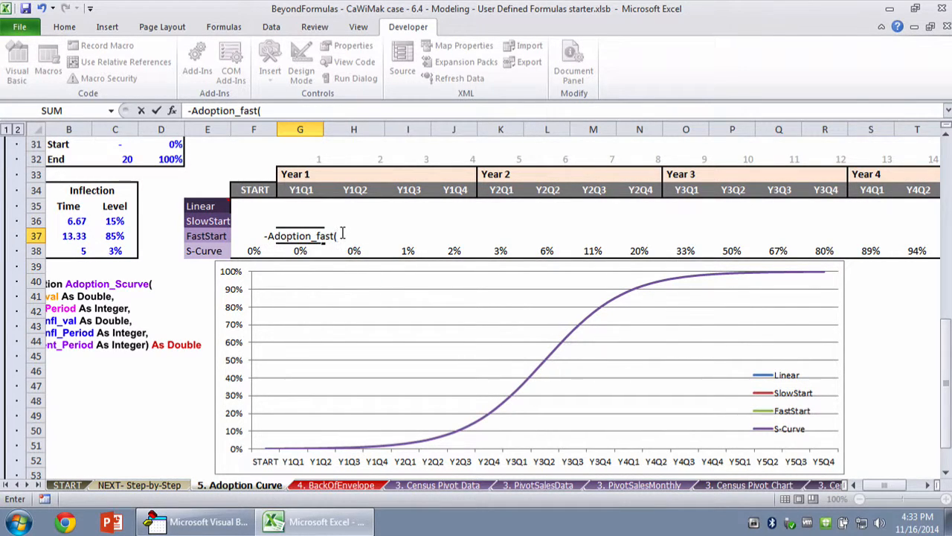
Supply the end value and end period to Adoption_fast as the absolute references $D$32 and $C$32.
click(161, 153)
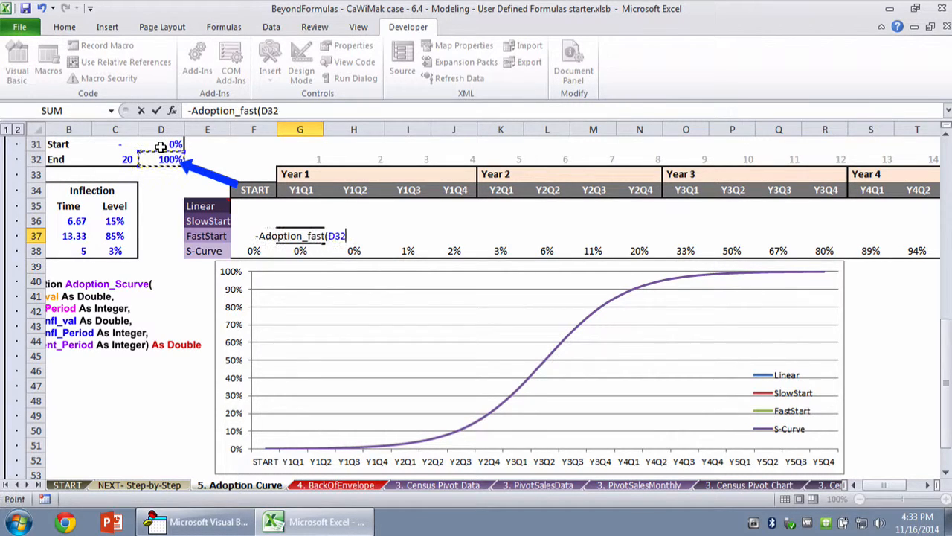
key(F4)
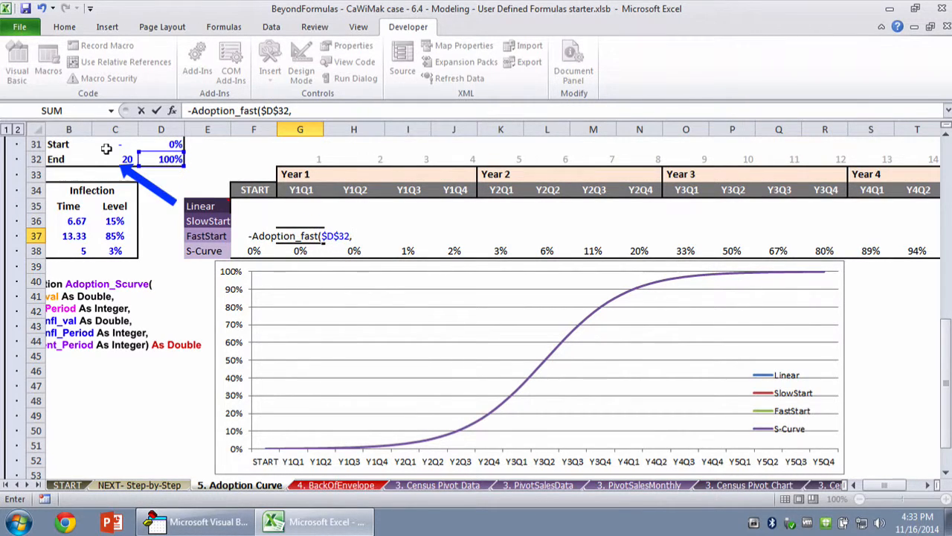
text(,)
click(106, 153)
key(F4)
text(,)
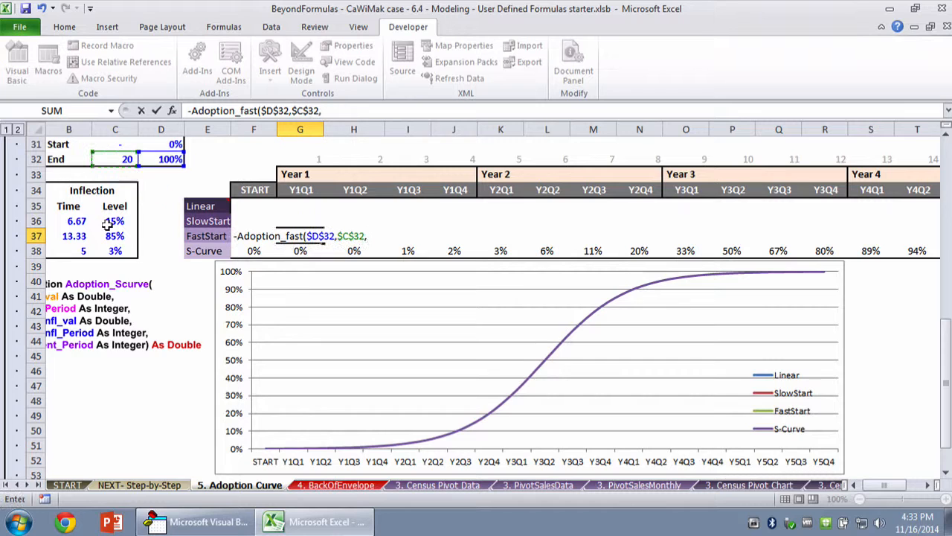
Add the FastStart inflection level and time to the formula as the column-locked references $C37 and $B37.
click(111, 235)
key(F4)
key(F4)
key(F4)
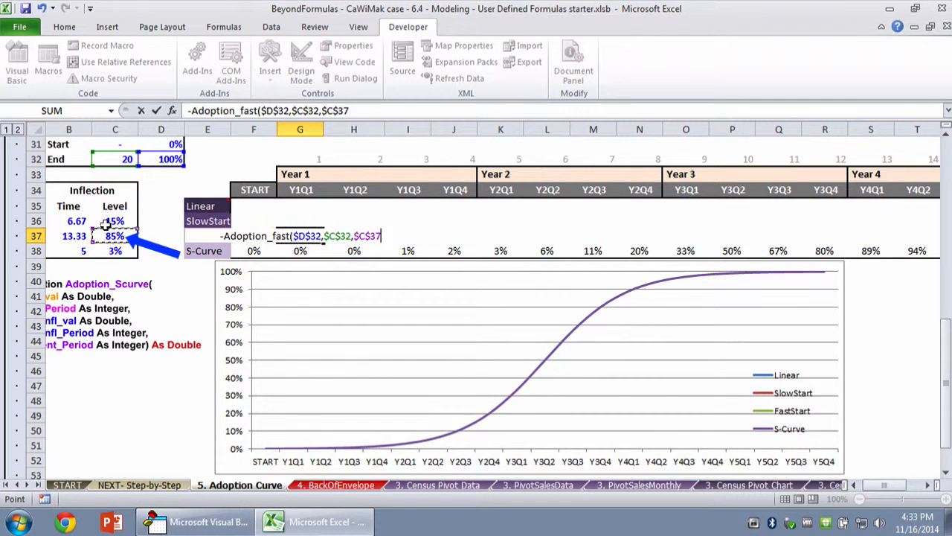
text(,)
click(73, 236)
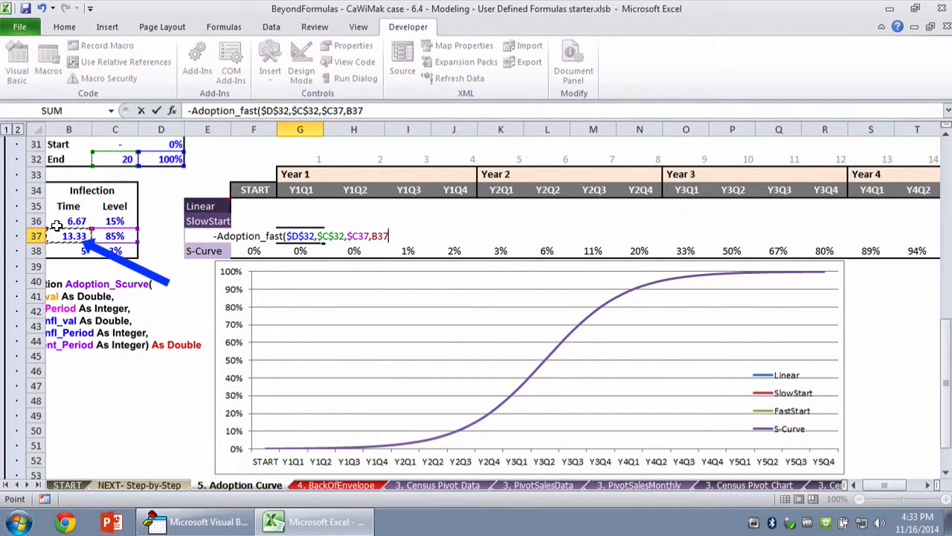
key(F4)
key(F4)
key(F4)
text(,)
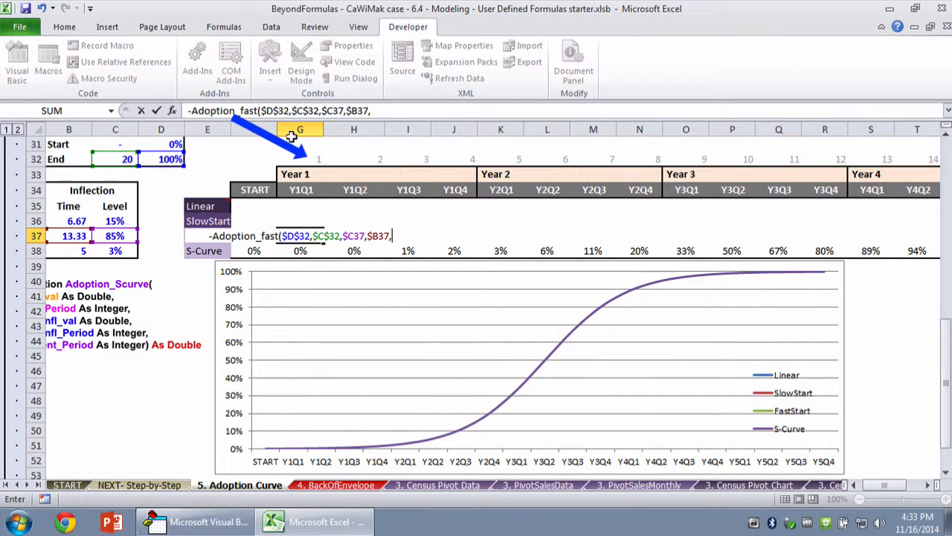
Add the current period as row-locked G$32, then complete and enter =Adoption_fast($D$32,$C$32,$C37,$B37,G$32) in G37.
click(287, 159)
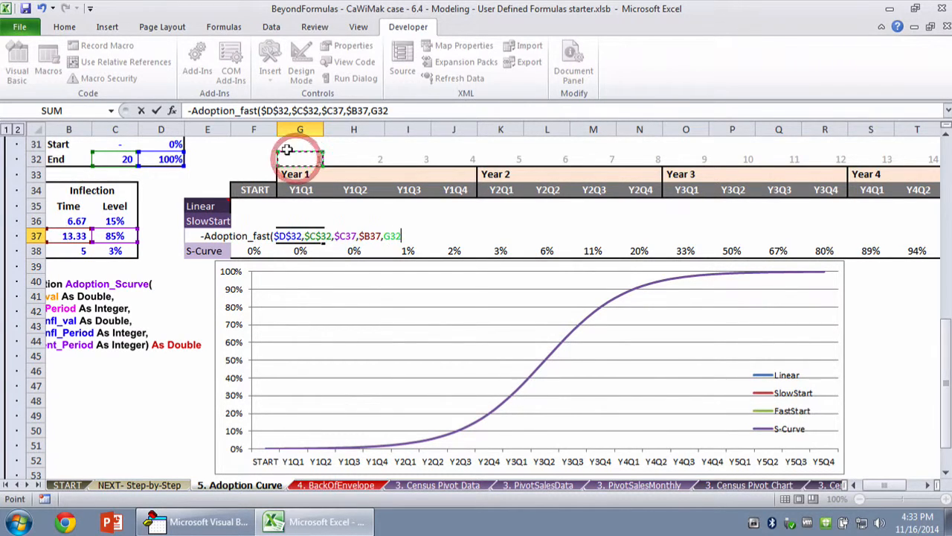
key(F4)
key(F4)
click(402, 111)
text())
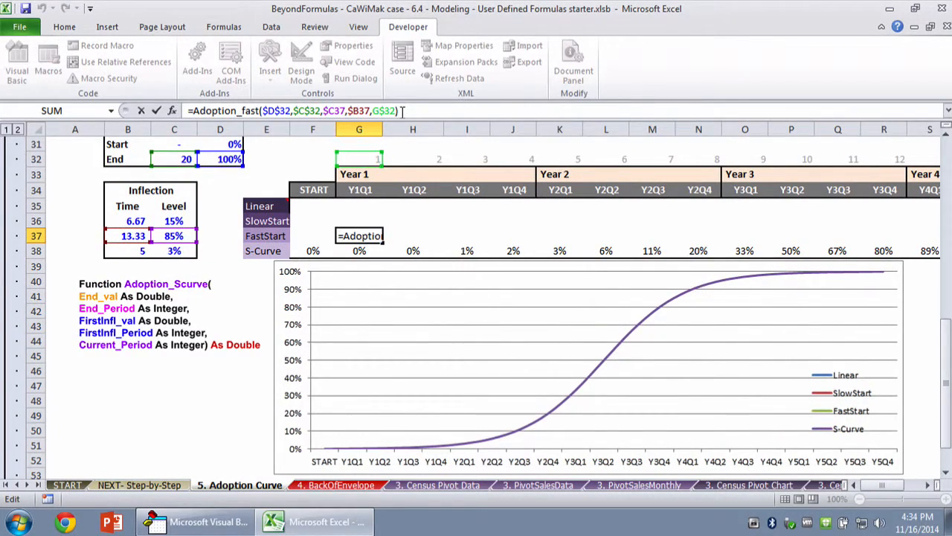
key(Return)
key(Up)
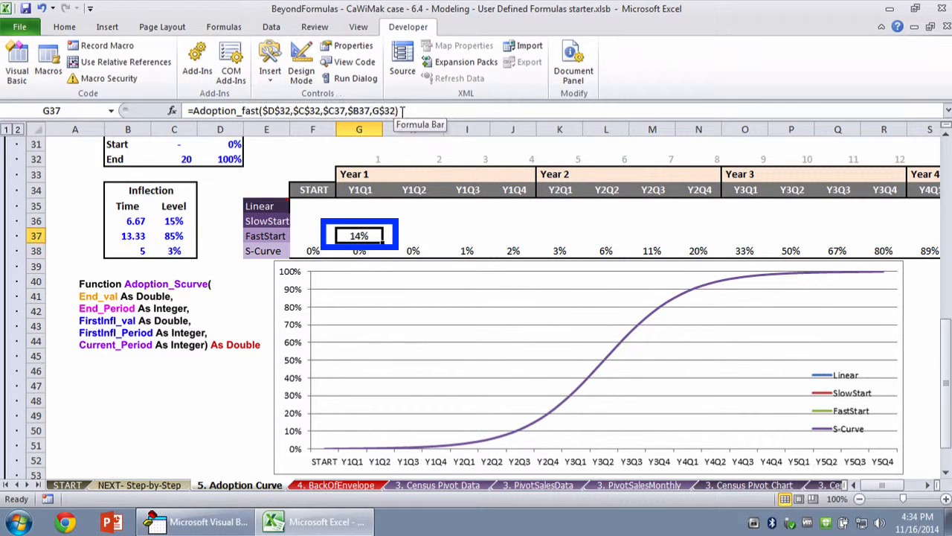
Copy the FastStart formula in G37 across the next 19 cells of row 37.
key(ctrl+c)
key(shift+Right)
key(shift+Right)
key(shift+Right)
key(shift+Right)
key(shift+Right)
key(shift+Right)
key(shift+Right)
key(shift+Right)
key(shift+Right)
key(shift+Right)
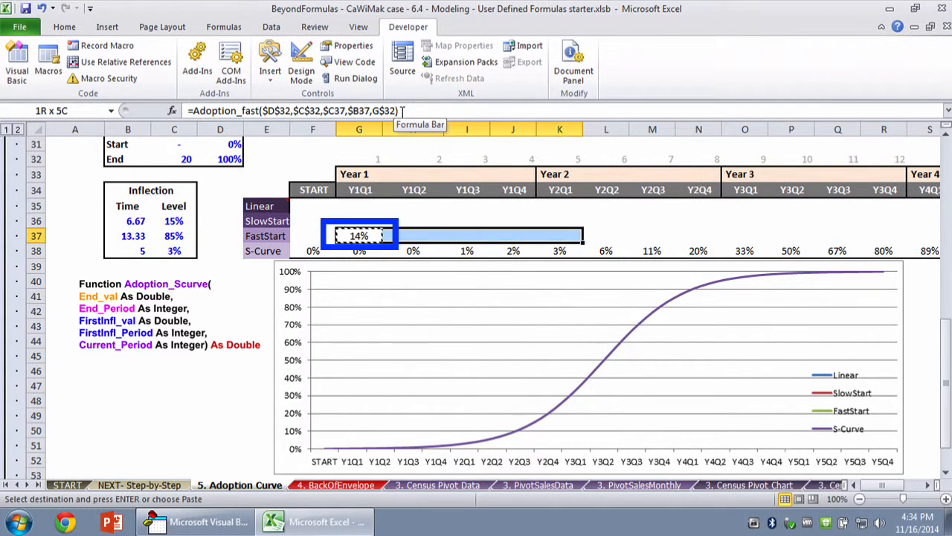
key(shift+Right)
key(shift+Right)
key(shift+Right)
key(shift+Right)
key(shift+Right)
key(shift+Right)
key(shift+Right)
key(shift+Right)
key(shift+Right)
key(ctrl+v)
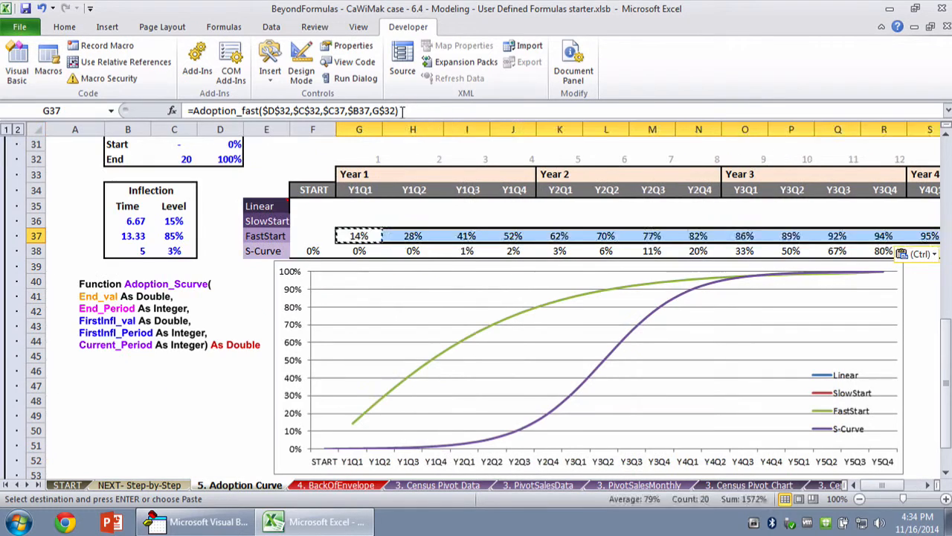
Paste the copied FastStart formula into the START column cell F37.
click(343, 229)
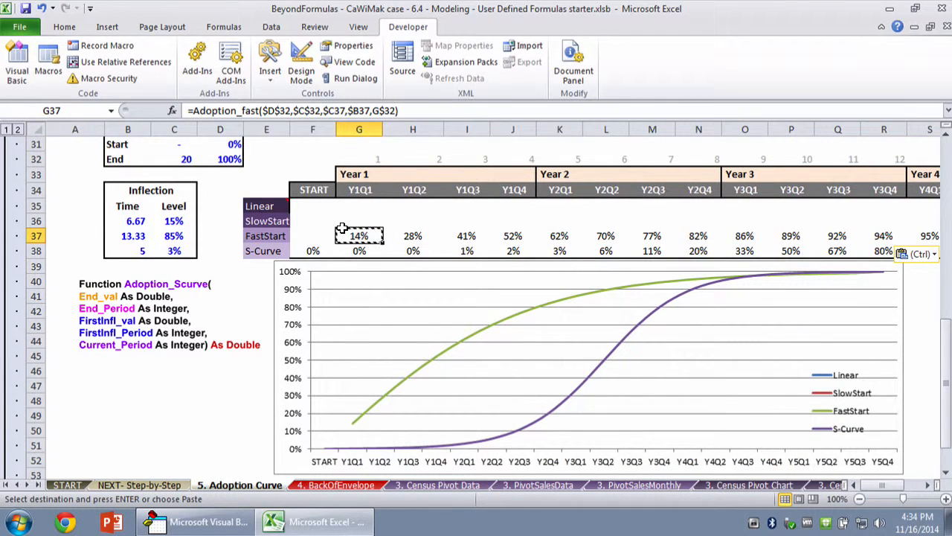
key(Left)
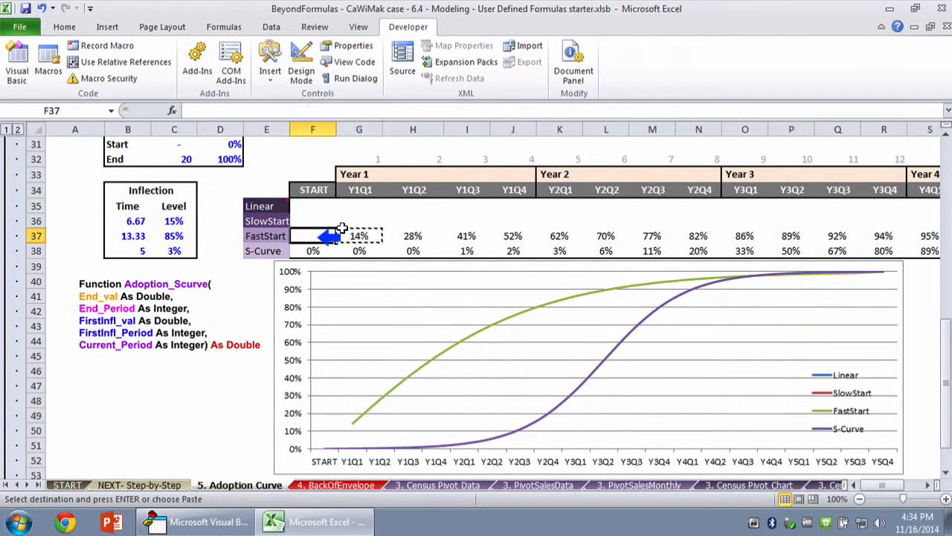
key(ctrl+v)
Begin a formula with the Adoption_slow function in the SlowStart row's Y1Q1 cell, G36.
key(Up)
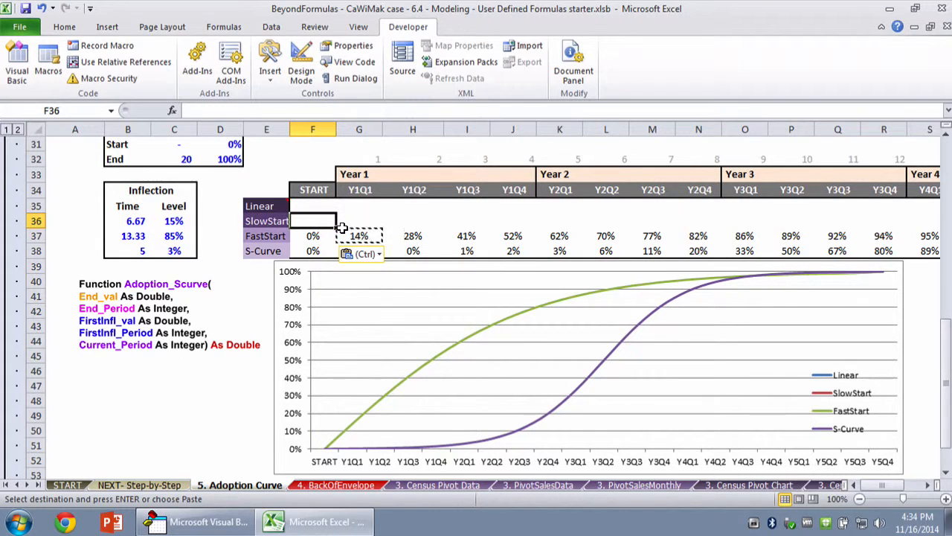
key(Right)
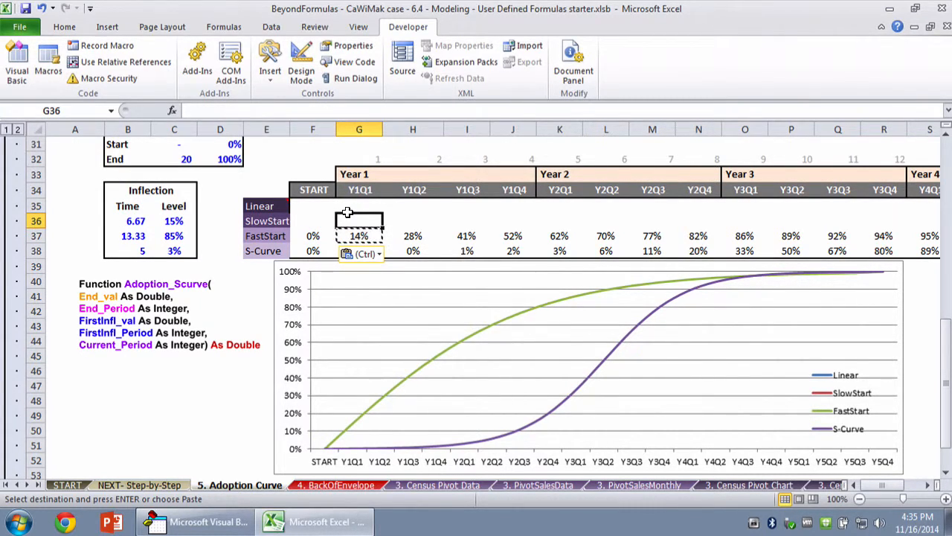
text(=ad)
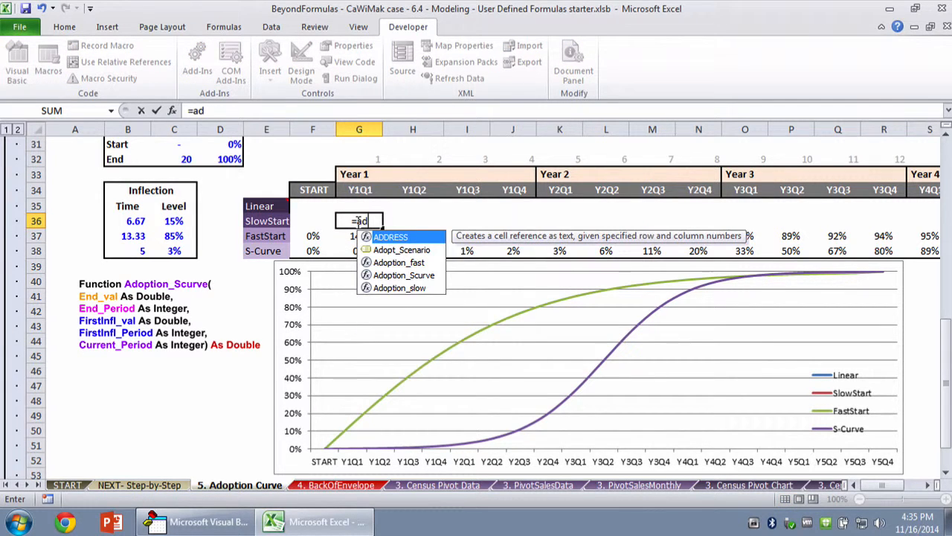
key(Down)
key(Down)
key(Down)
key(Down)
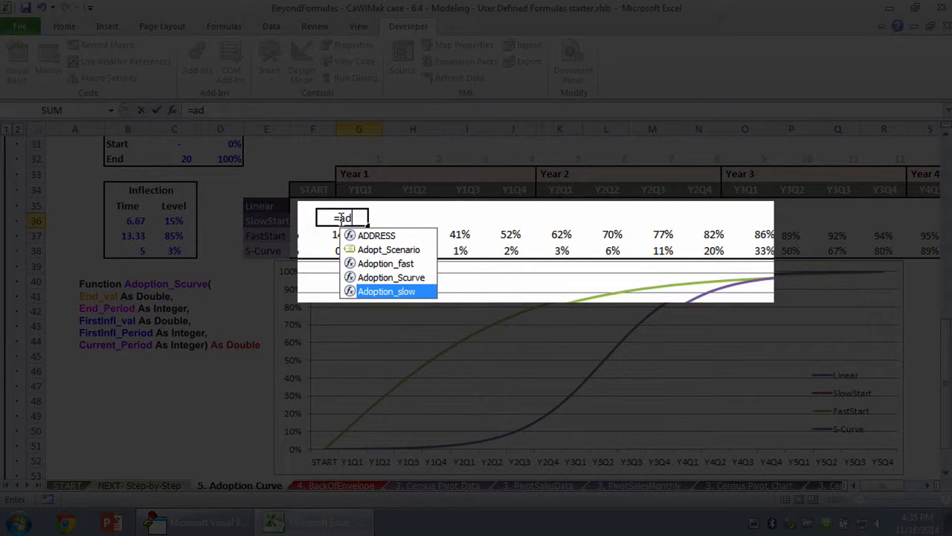
key(Tab)
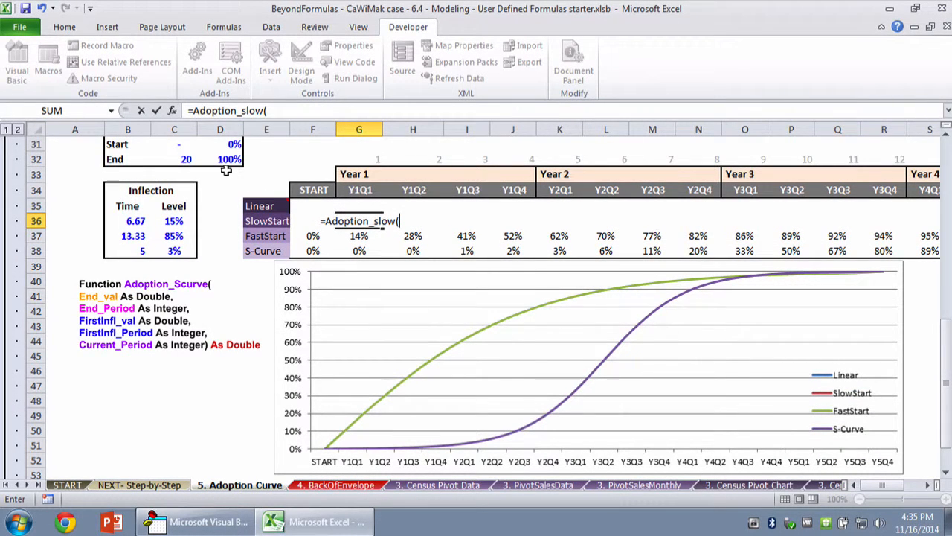
Supply the end value and end period to Adoption_slow as the absolute references $D$32 and $C$32.
click(281, 110)
click(221, 157)
key(F4)
text(,)
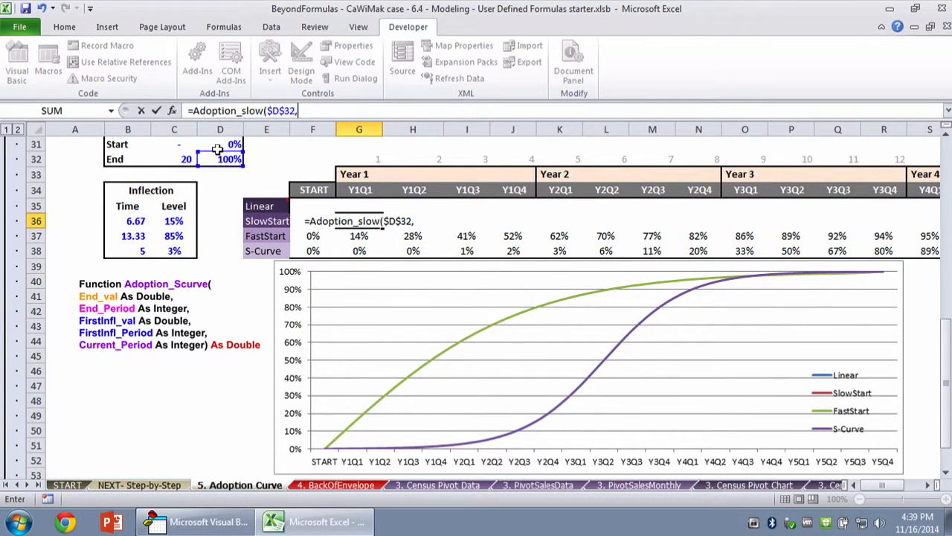
click(169, 156)
key(F4)
text(,)
Add the SlowStart inflection level and time to the formula as the column-locked references $C36 and $B36.
click(170, 216)
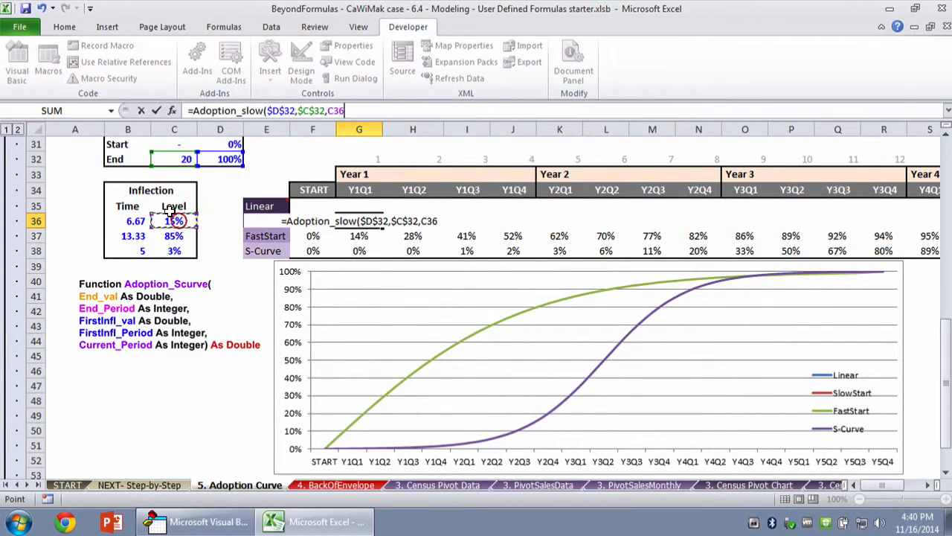
key(F4)
key(F4)
key(F4)
text(,)
click(119, 215)
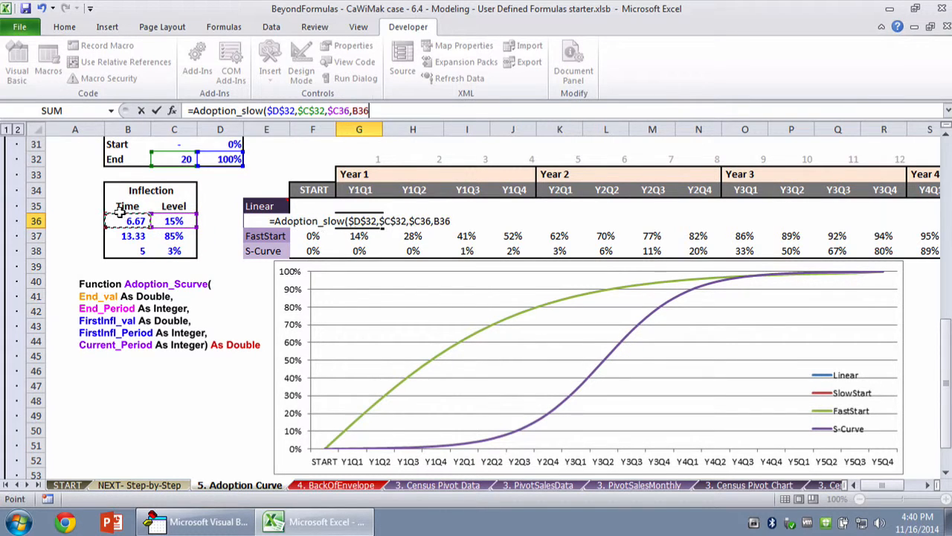
key(F4)
key(F4)
key(F4)
text(,)
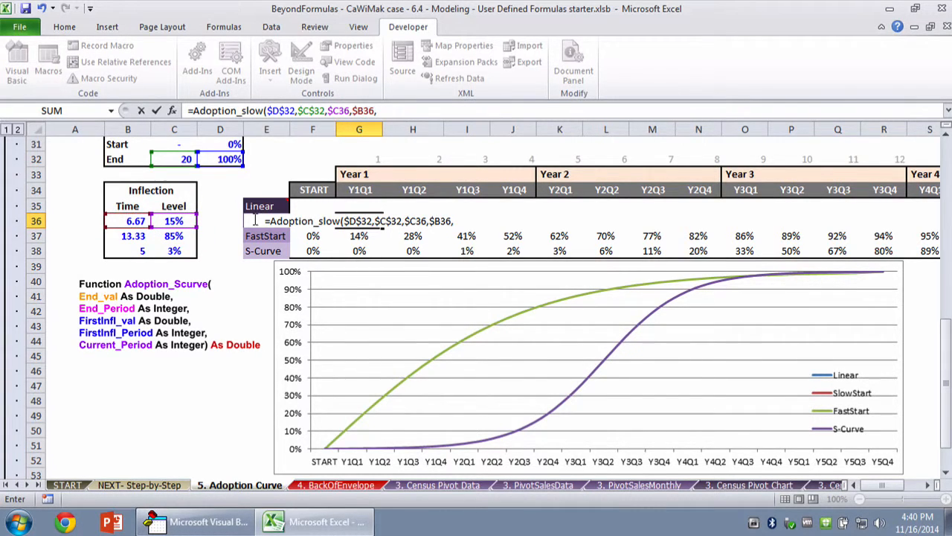
Add the current period as row-locked G$32, enter the completed Adoption_slow formula in G36, and copy the cell.
click(347, 152)
key(F4)
key(F4)
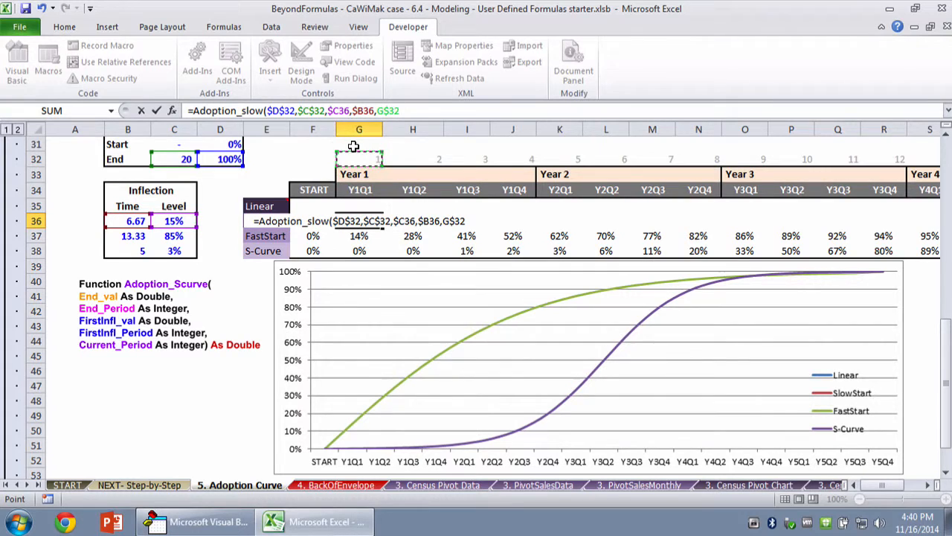
text())
key(ctrl+Return)
key(ctrl+c)
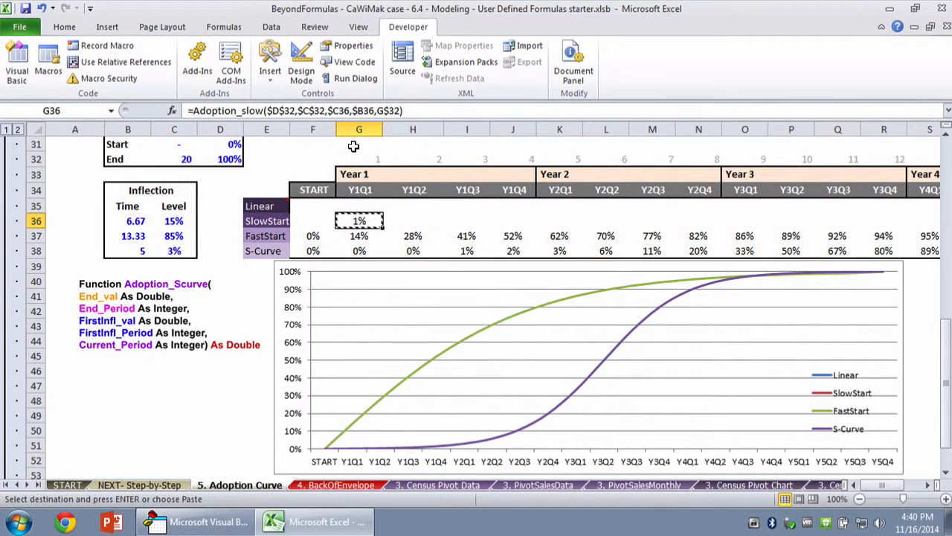
Paste the copied Adoption_slow formula across the SlowStart row from Y1Q1 through Y5Q4.
key(shift+Right)
key(shift+Right)
key(shift+Right)
key(shift+Right)
key(shift+Right)
key(shift+Right)
key(shift+Right)
key(shift+Right)
key(shift+Right)
key(shift+Right)
key(shift+Right)
key(shift+Right)
key(shift+Right)
key(shift+Right)
key(shift+Right)
key(shift+Right)
key(shift+Right)
key(shift+Right)
key(shift+Right)
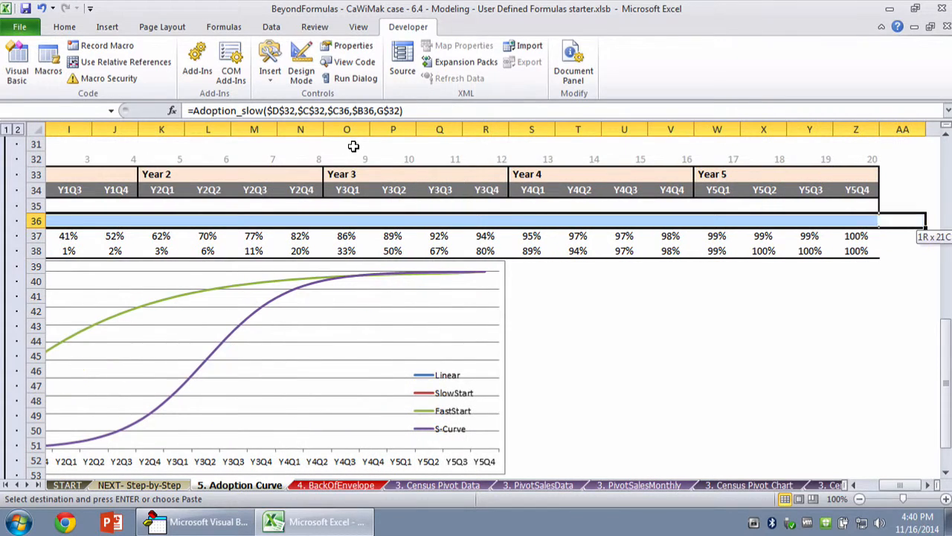
key(ctrl+v)
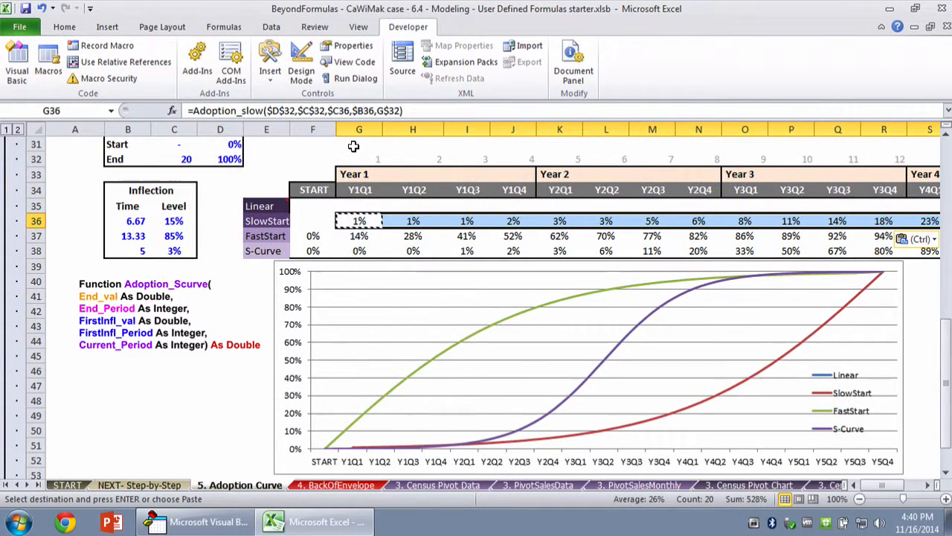
Copy the Adoption_slow formula from G36 into the SlowStart row's START cell, F36.
click(349, 214)
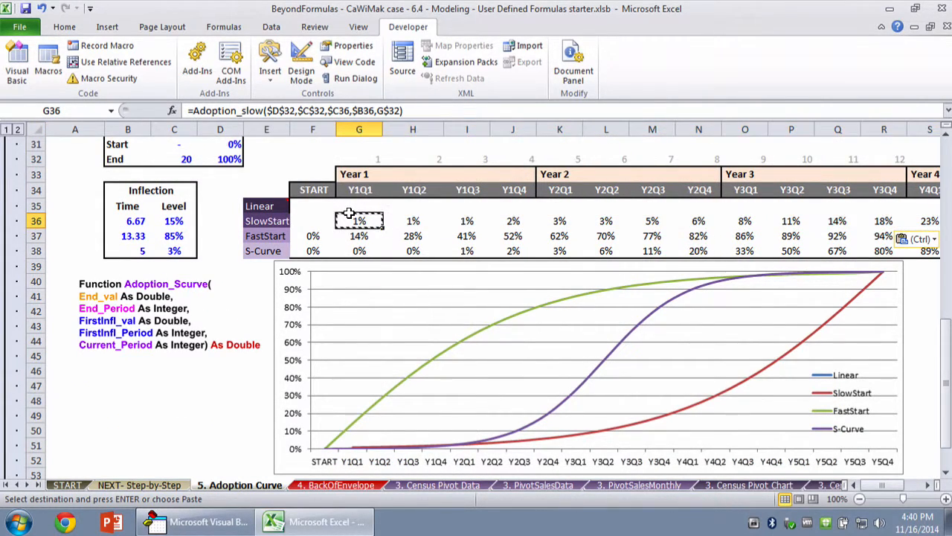
key(ctrl+c)
key(Left)
key(ctrl+v)
key(Right)
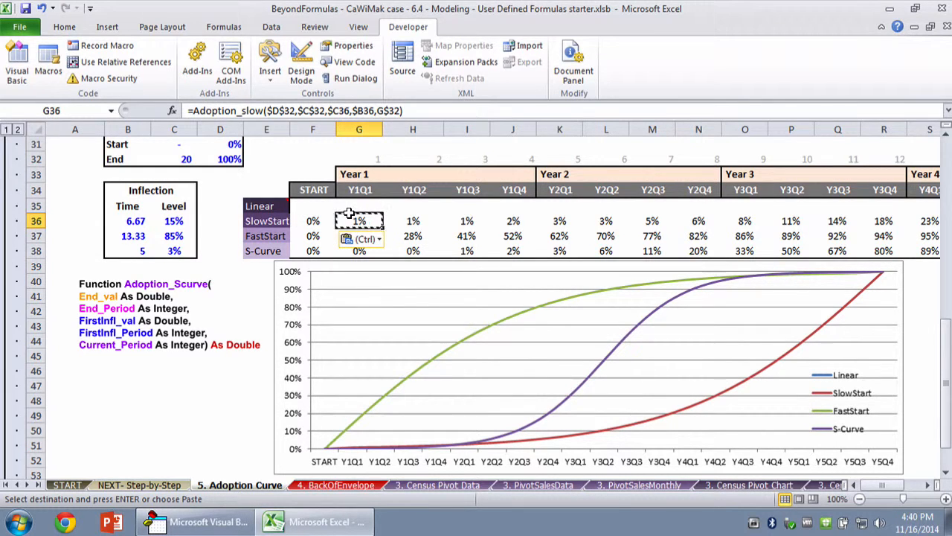
Begin a FORECAST formula in the Linear row's START cell, F35, with the period cell F32 as the x argument.
key(Up)
scroll(349, 214, up, 1)
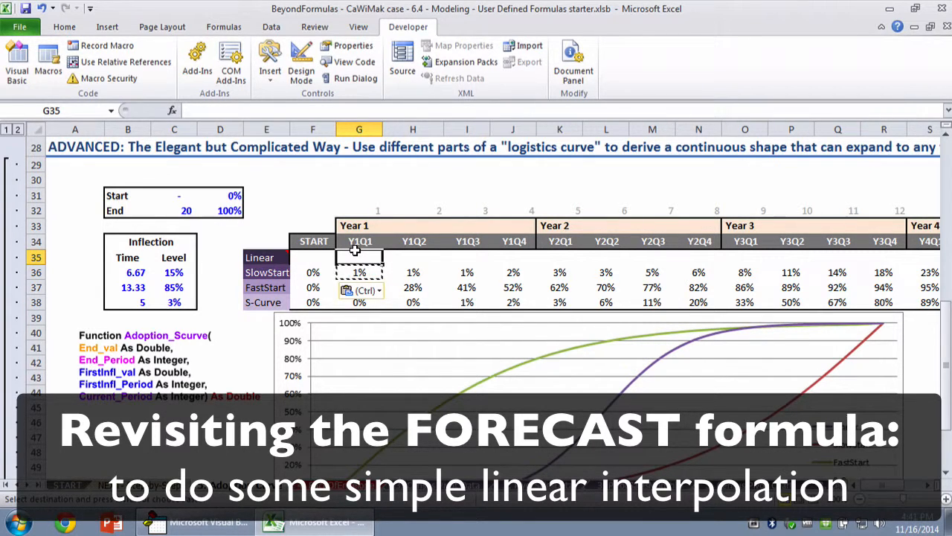
key(Left)
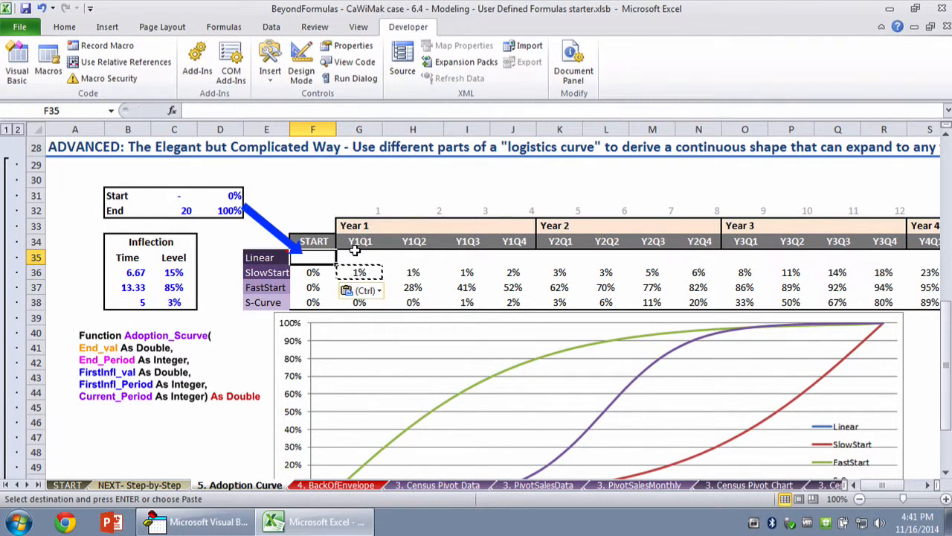
text(=fore)
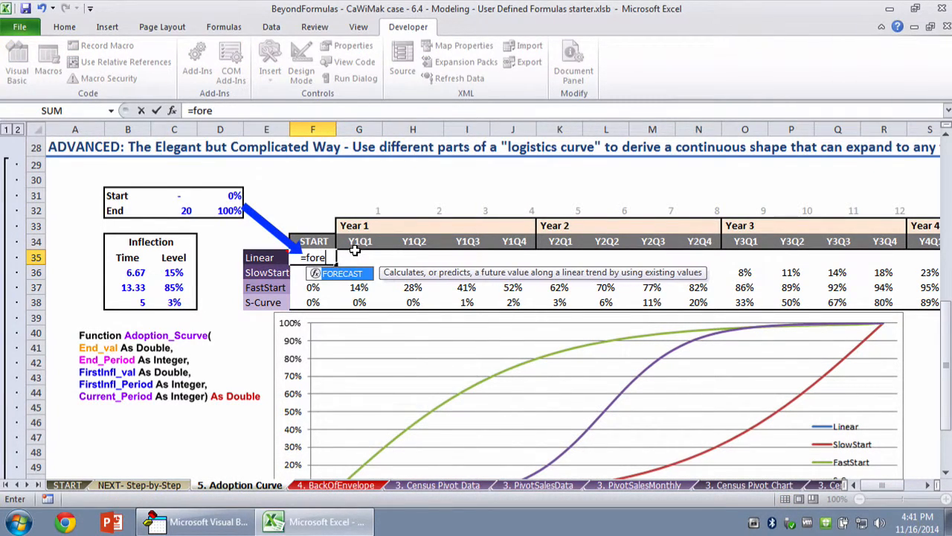
key(Tab)
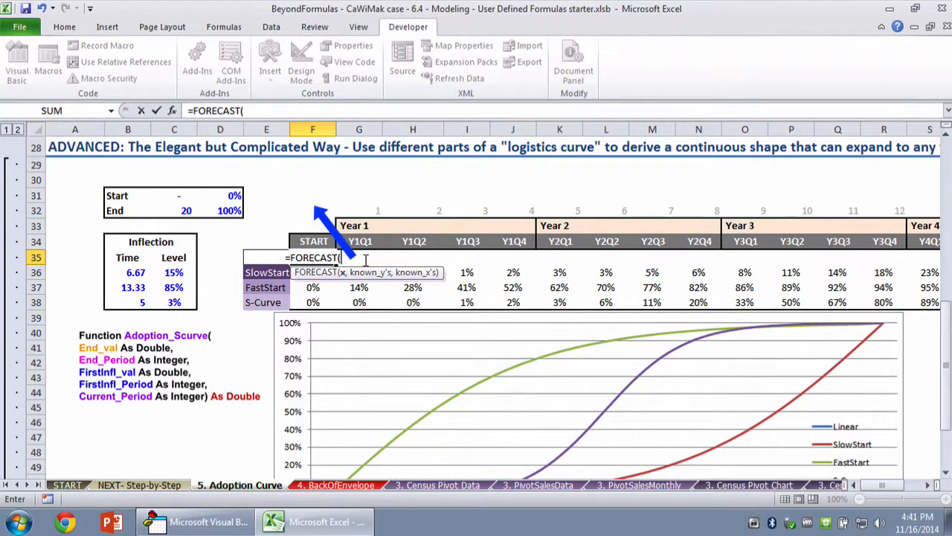
click(313, 208)
text(,)
Supply $D$31:$D$32 as the known y's and $C$31:$C$32 as the known x's, and enter the FORECAST formula in F35.
drag(221, 210, 217, 196)
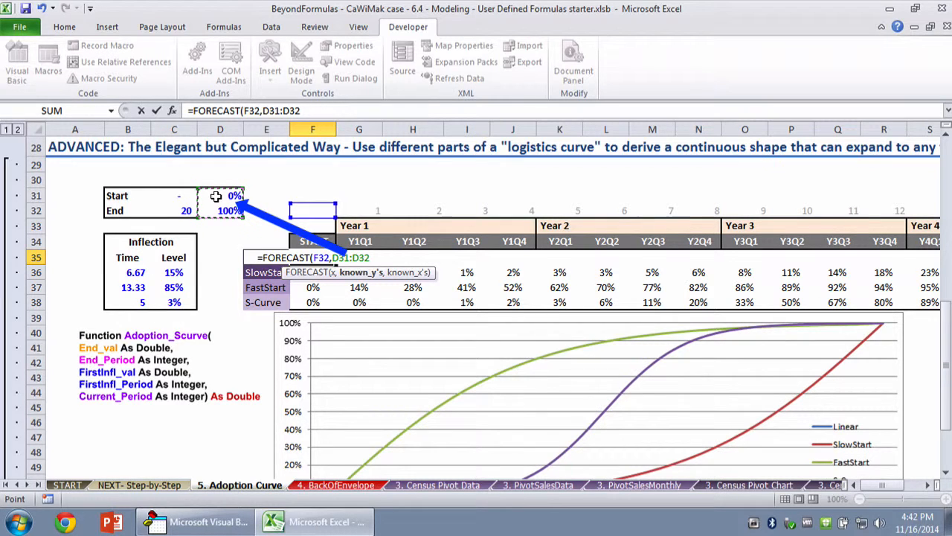
key(F4)
text(,)
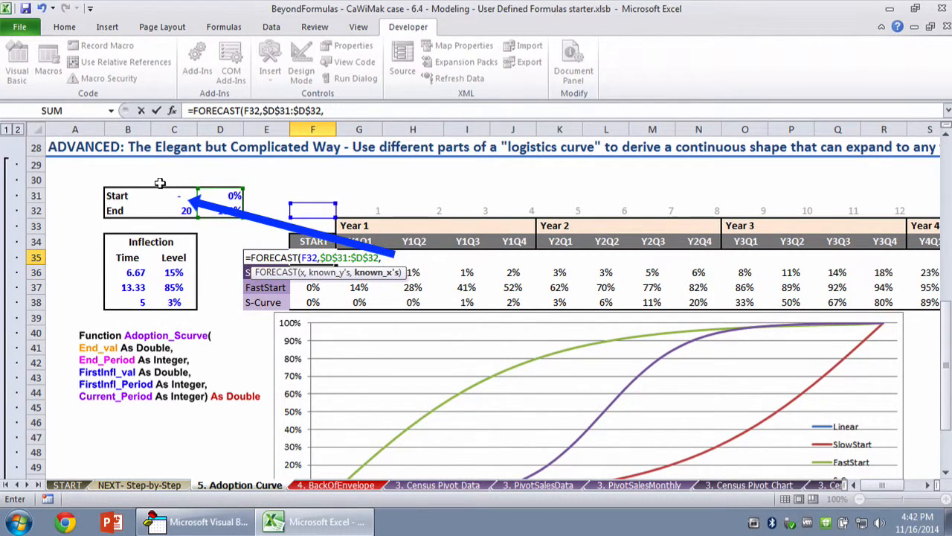
drag(159, 195, 168, 210)
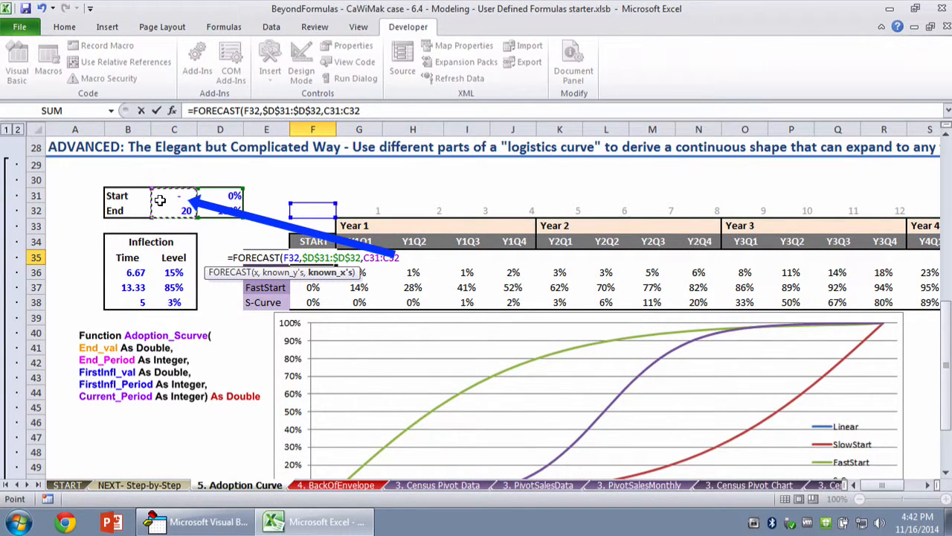
key(F4)
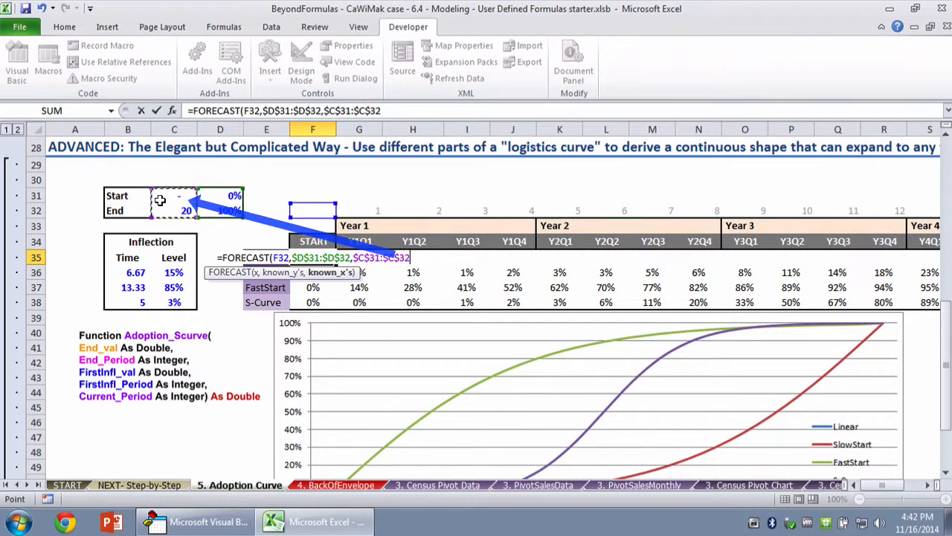
key(ctrl+Return)
Copy the FORECAST formula in F35 across the Linear row through Y5Q4, pasting formulas only to keep the cell formatting.
key(ctrl+c)
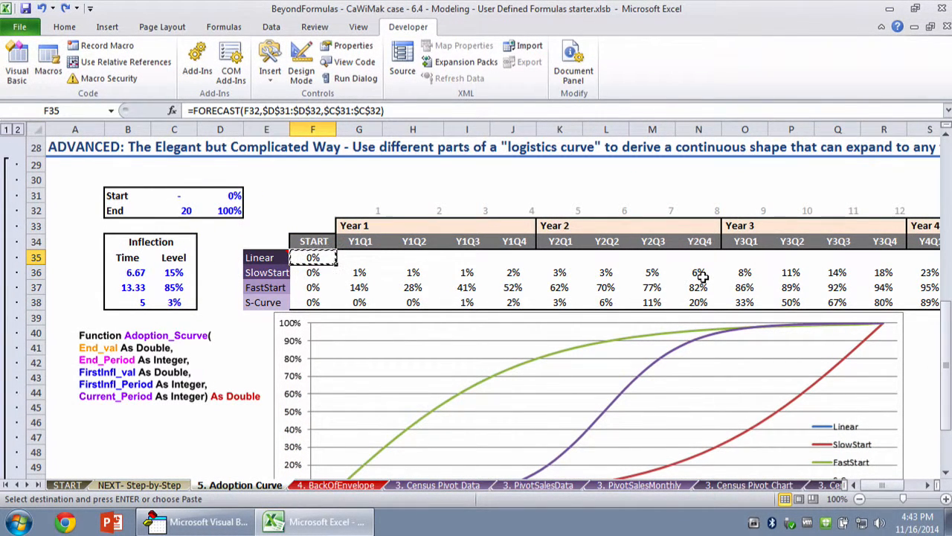
key(shift+Right)
key(shift+Right)
key(shift+Right)
key(shift+Right)
key(shift+Right)
key(shift+Right)
key(shift+Right)
key(shift+Right)
key(shift+Right)
key(shift+Right)
key(shift+Right)
key(shift+Right)
key(shift+Right)
key(shift+Right)
key(shift+Right)
key(shift+Right)
key(shift+Right)
key(shift+Right)
key(shift+Right)
key(shift+Right)
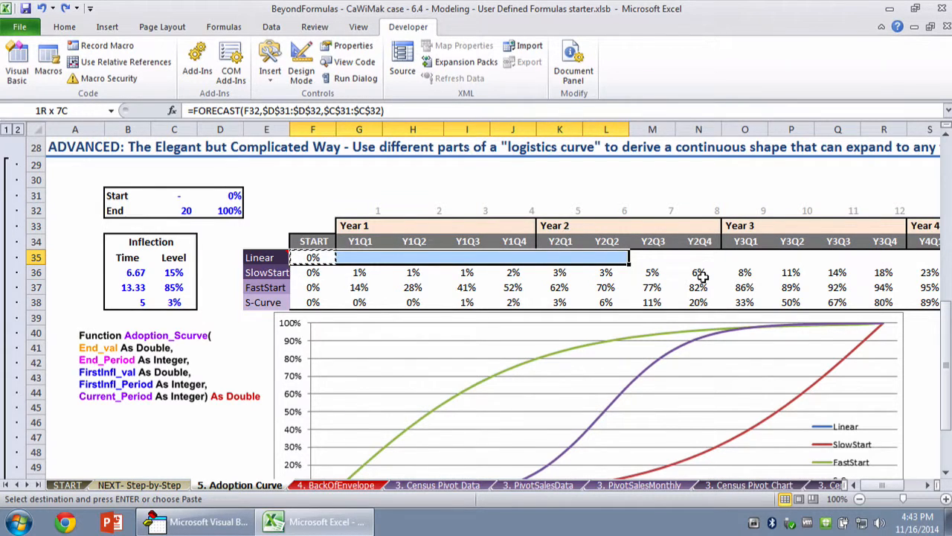
key(ctrl+v)
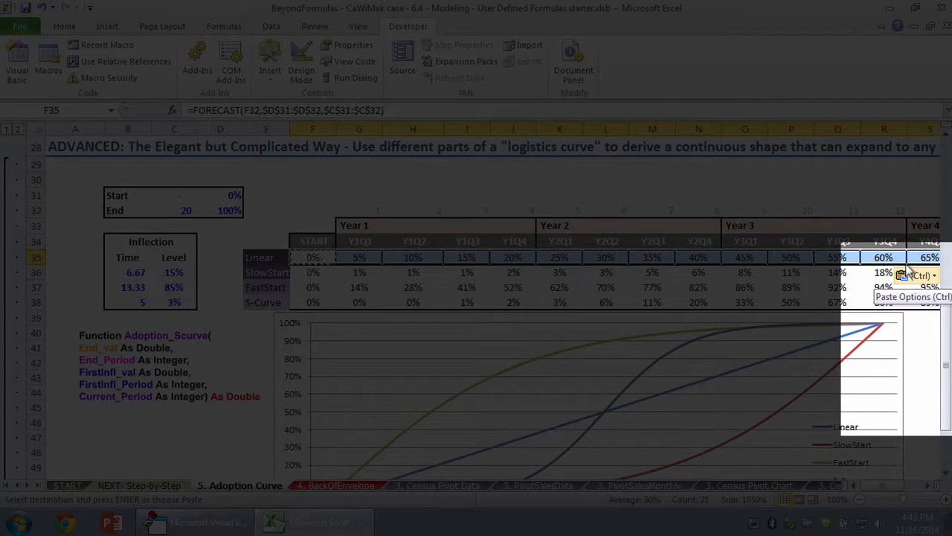
click(908, 276)
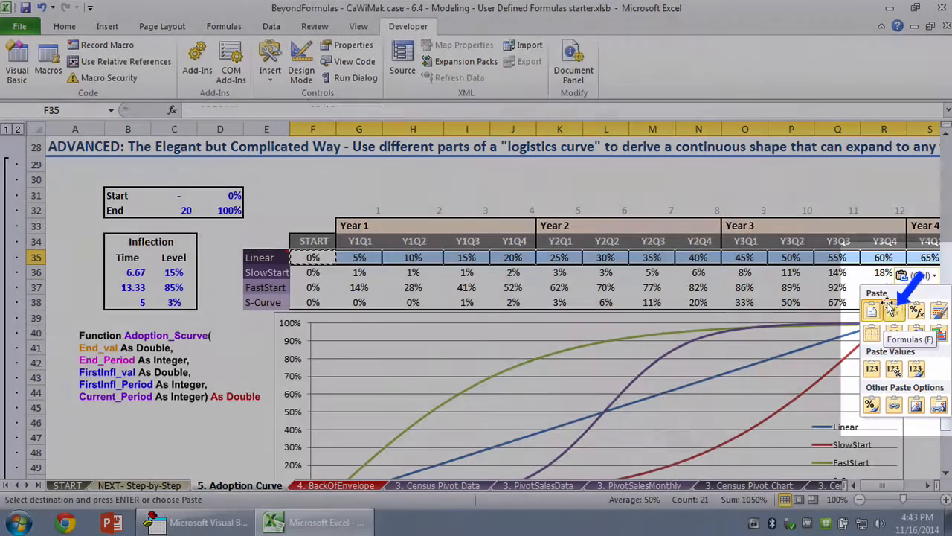
click(892, 309)
click(399, 266)
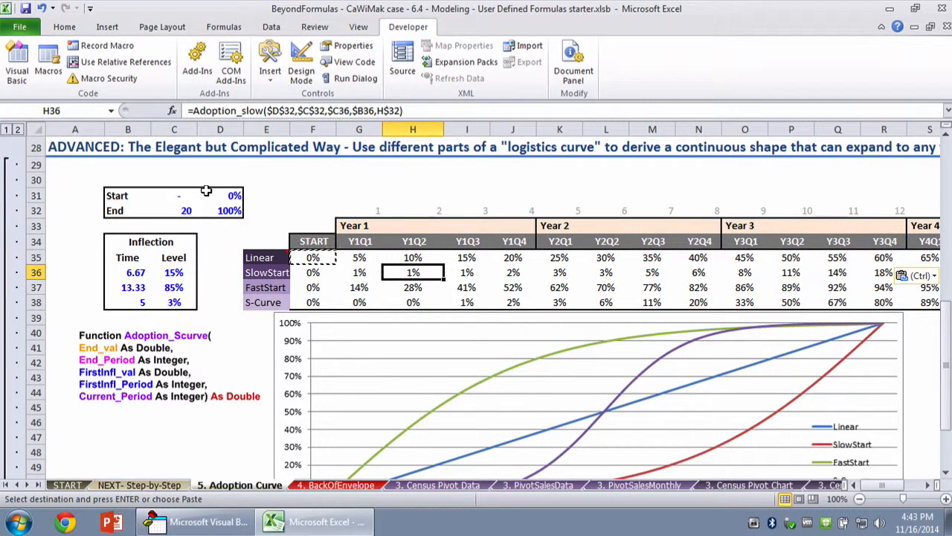
Review the Start and End levels and periods and the row 32 period numbers, and compare the interpolated chart with the logistics curve chart.
drag(214, 195, 223, 210)
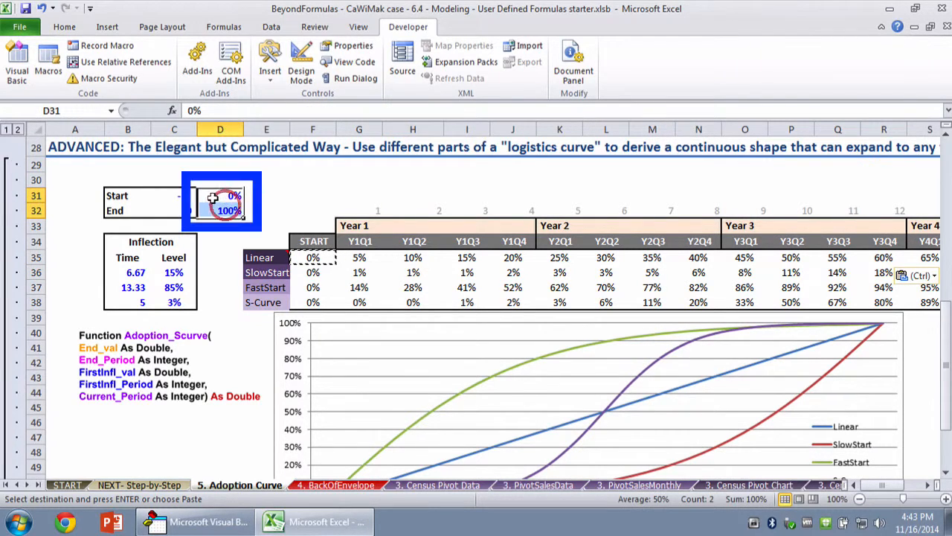
drag(170, 196, 171, 210)
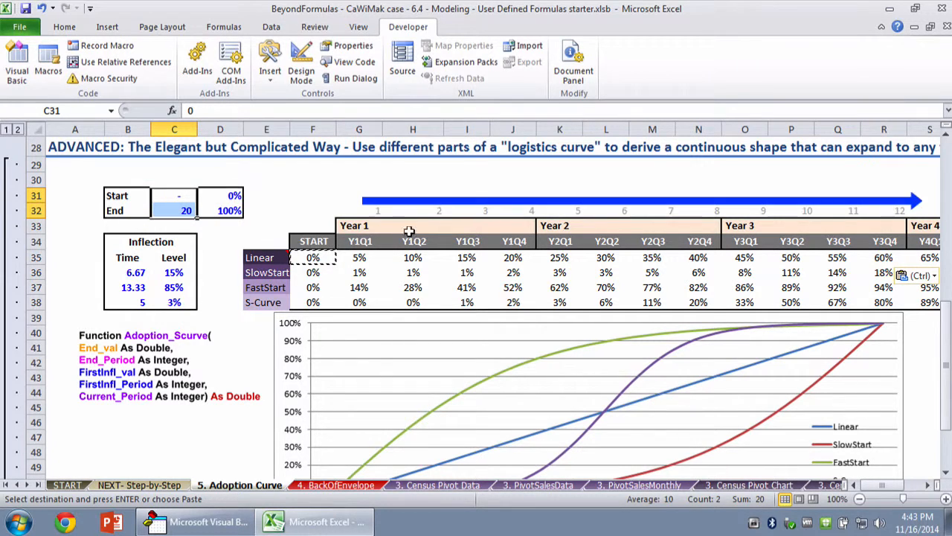
click(422, 208)
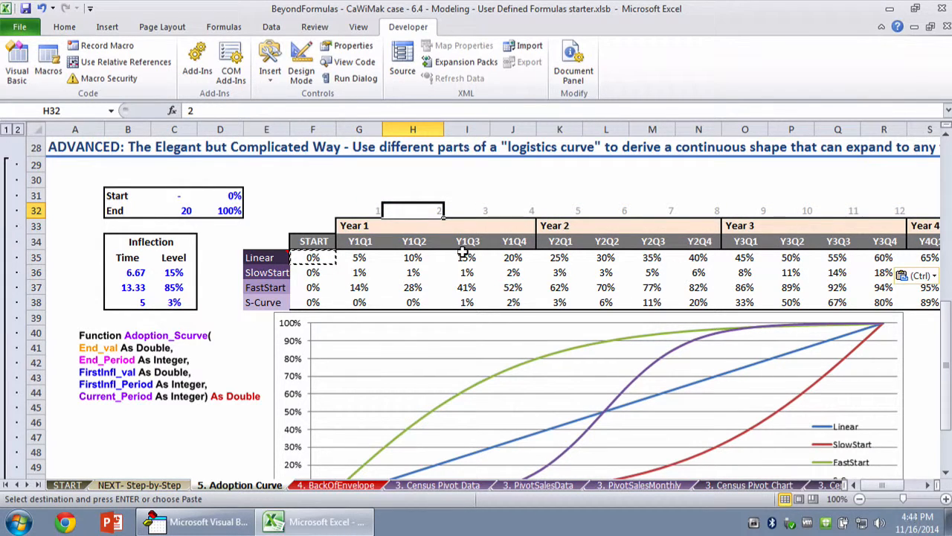
scroll(528, 273, down, 1)
click(512, 236)
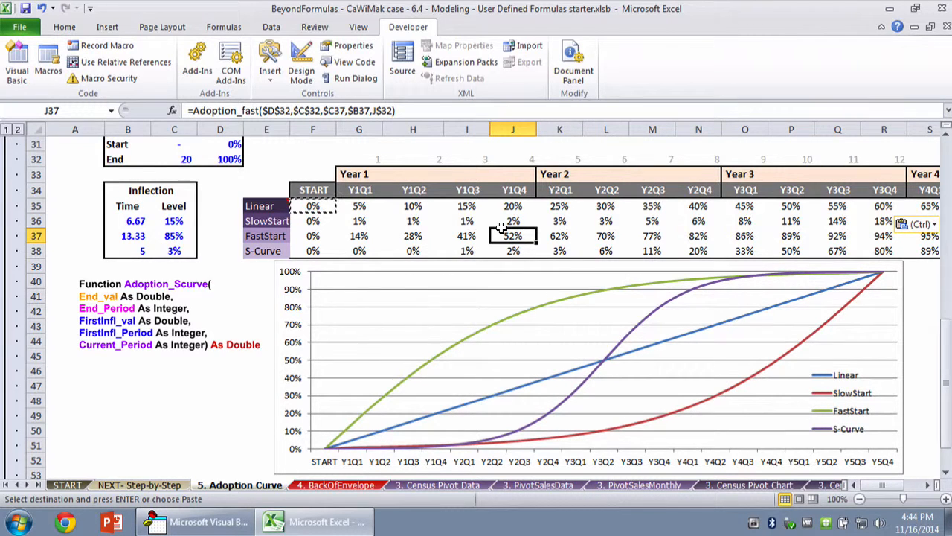
scroll(498, 223, up, 6)
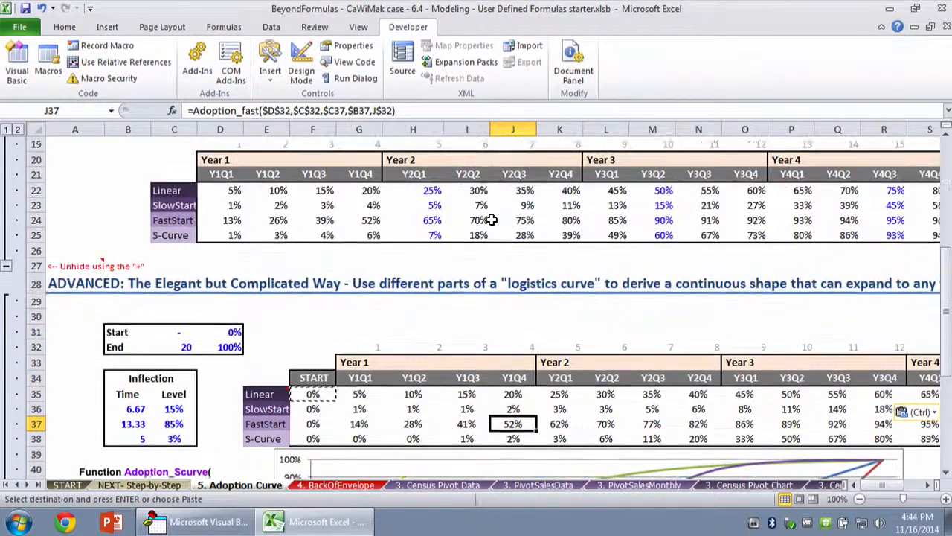
scroll(492, 220, up, 3)
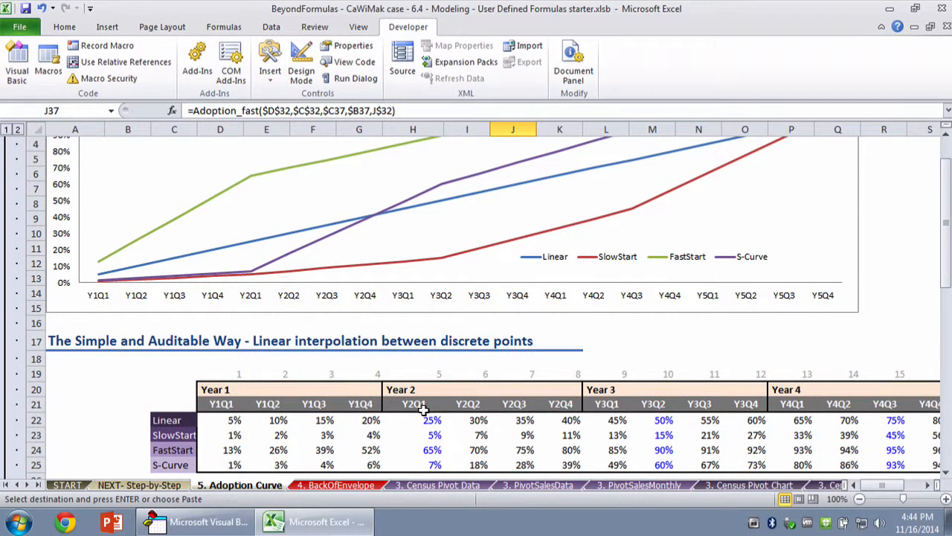
scroll(421, 408, down, 9)
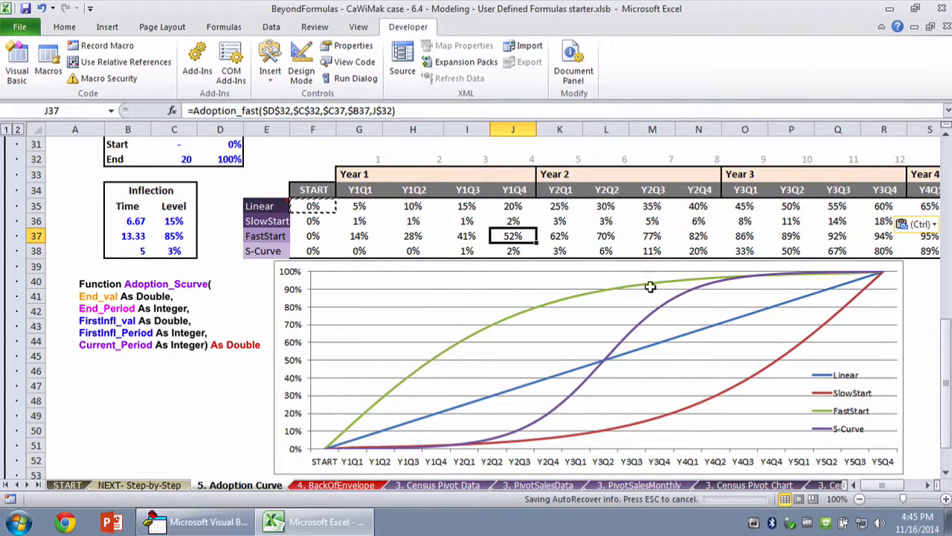
click(204, 237)
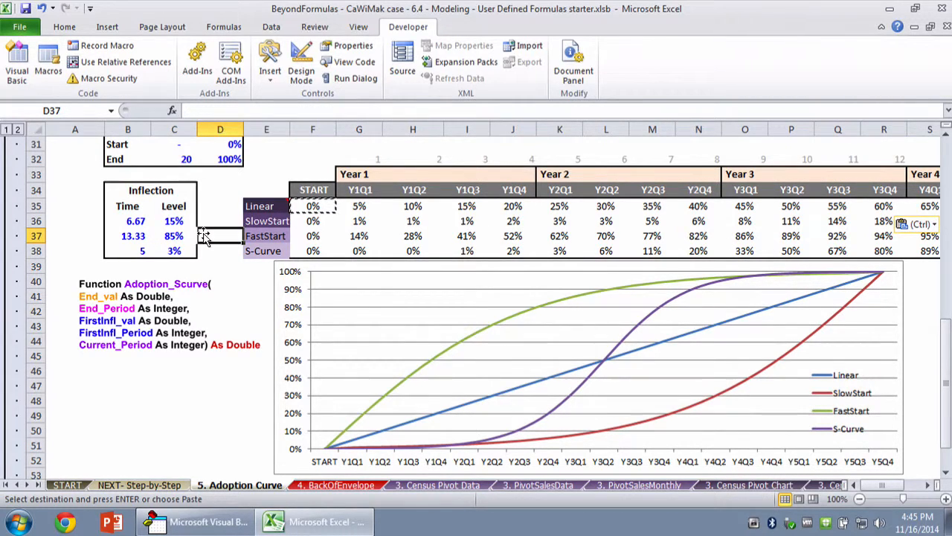